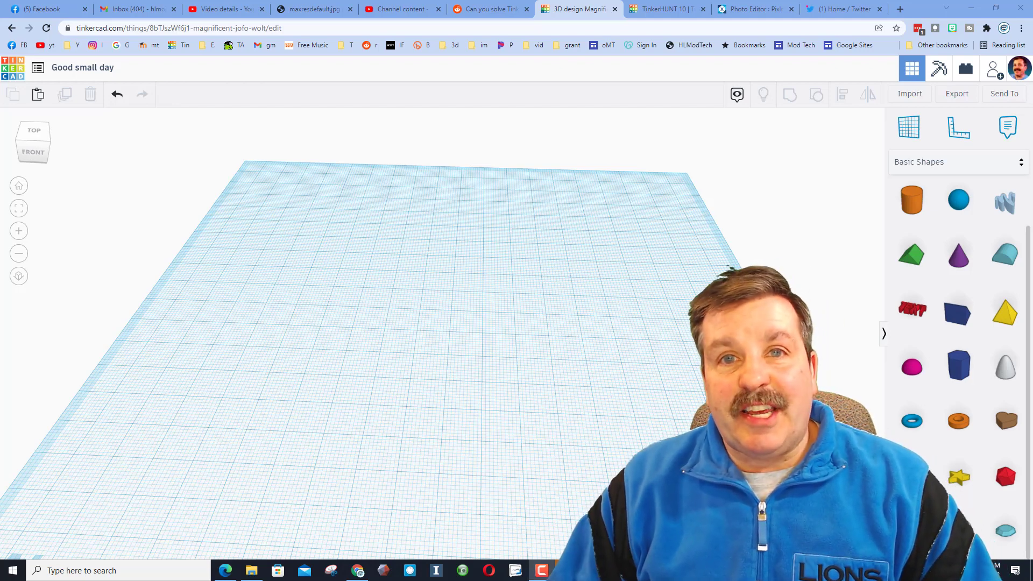
Rename the design to 'states mdh' by picking it from the title suggestions
{"action": "left_click", "coordinate": [103, 68]}
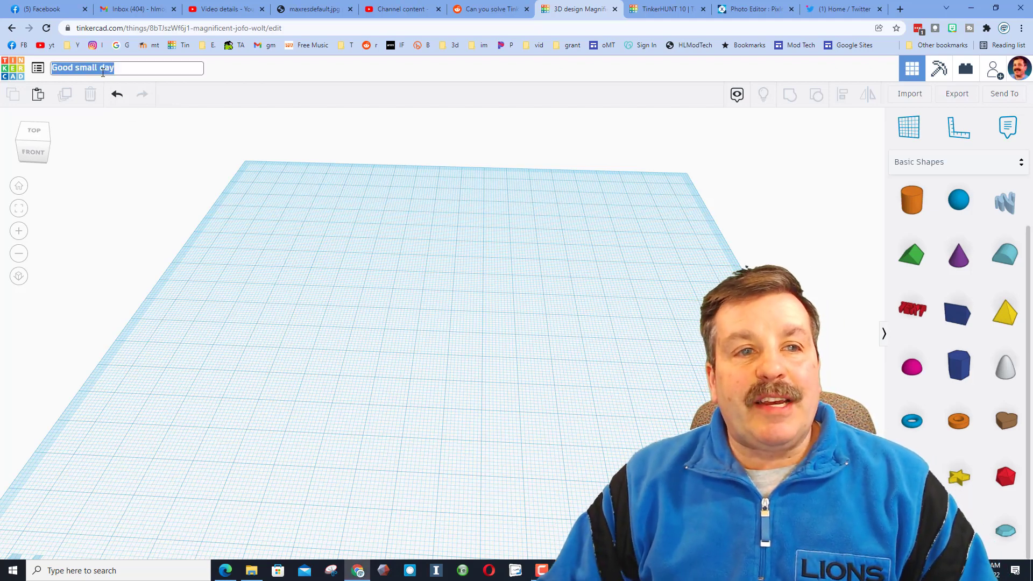
{"action": "type", "text": "sta"}
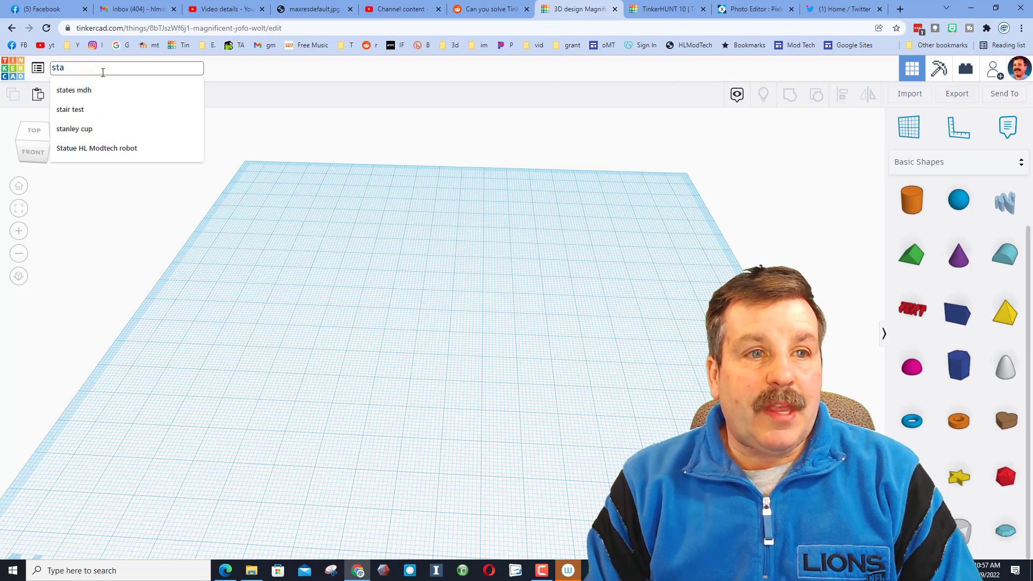
{"action": "left_click", "coordinate": [100, 89]}
{"action": "left_click", "coordinate": [292, 236]}
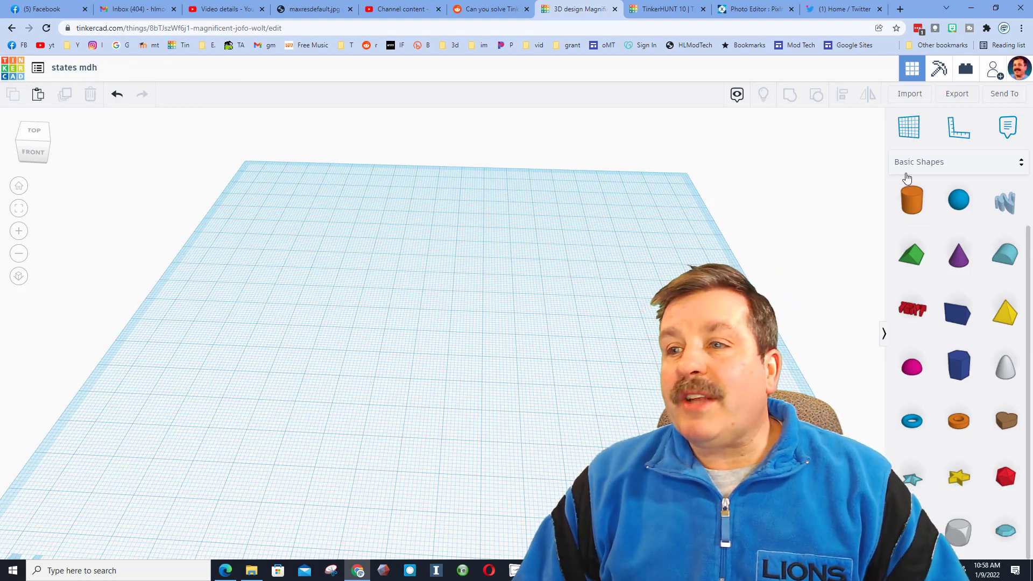
Drag a red US States shape from Shape Generators > All onto the workplane
{"action": "left_click", "coordinate": [925, 165]}
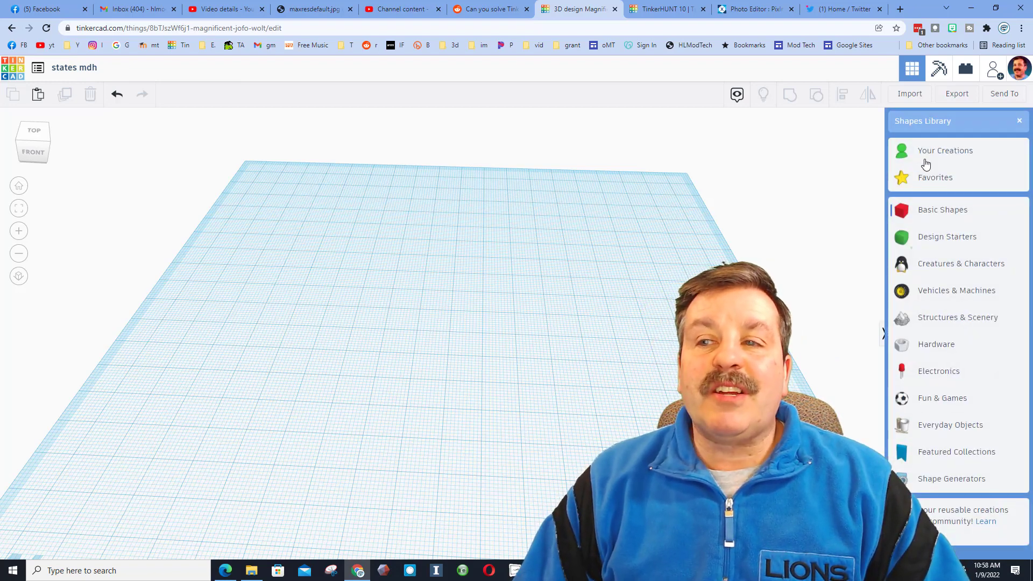
{"action": "left_click", "coordinate": [948, 479]}
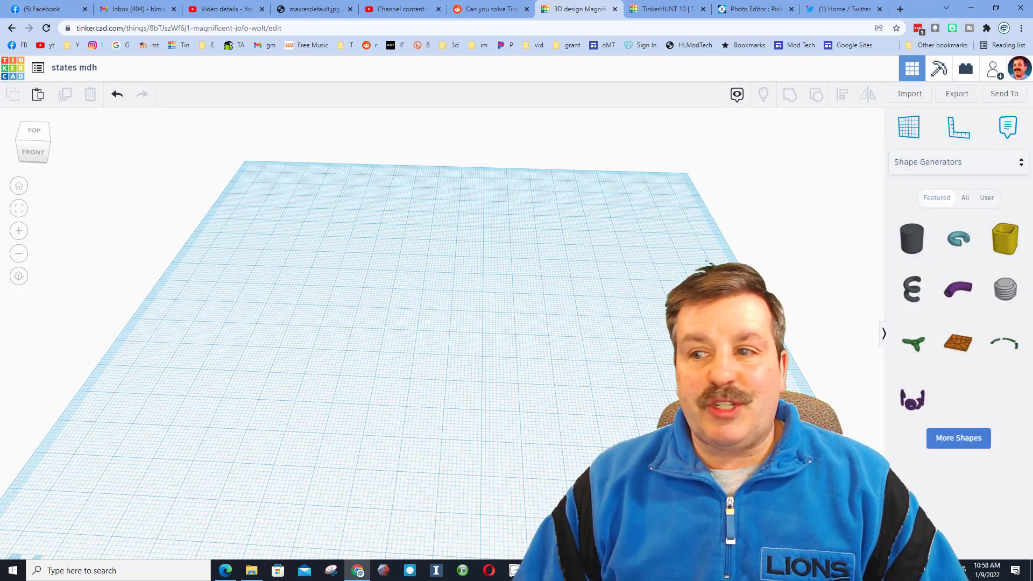
{"action": "left_click", "coordinate": [965, 198]}
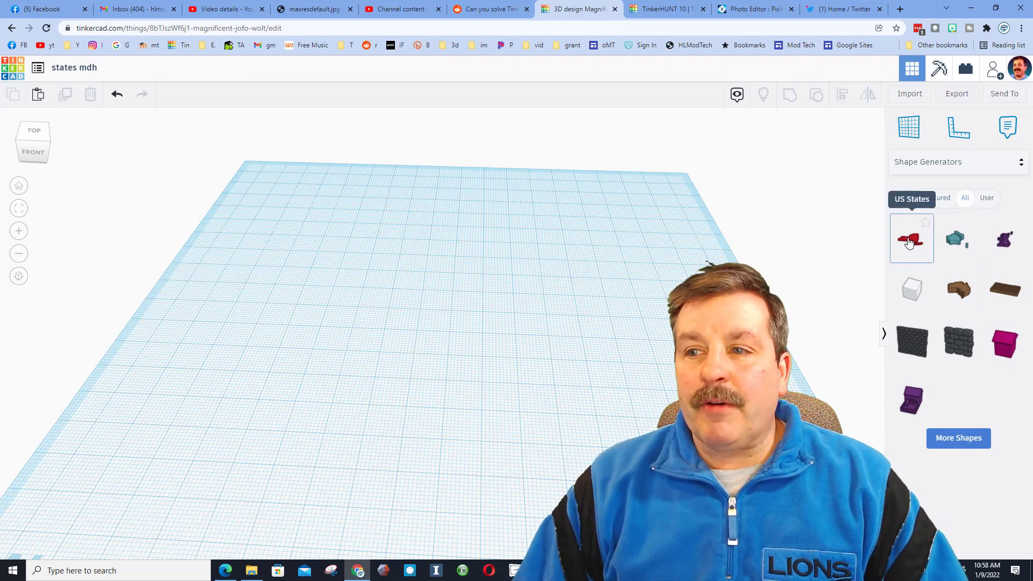
{"action": "left_click_drag", "start_coordinate": [909, 243], "coordinate": [478, 318]}
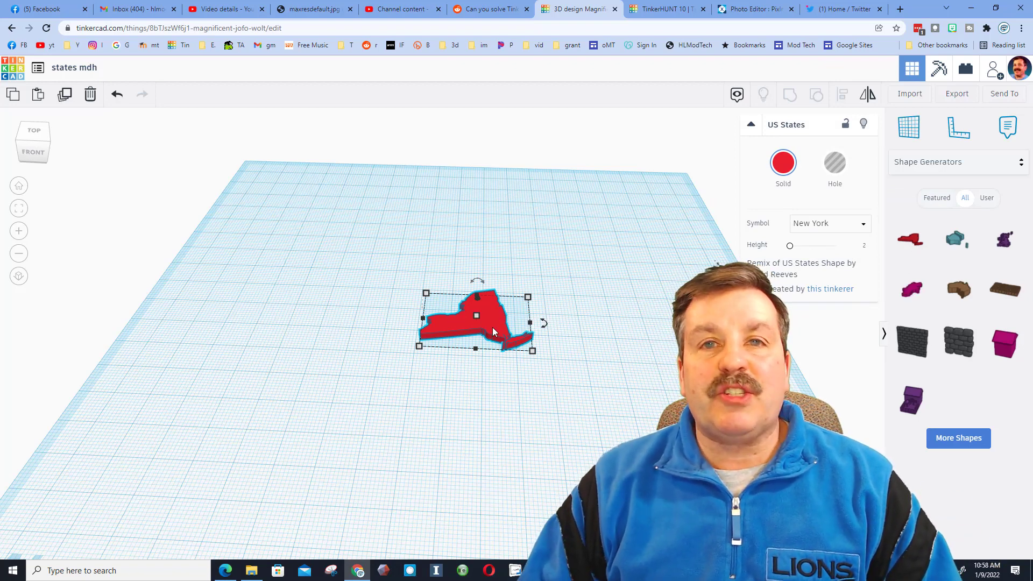
Switch the US States shape from New York to Michigan and colour it dark blue
{"action": "key", "text": "f"}
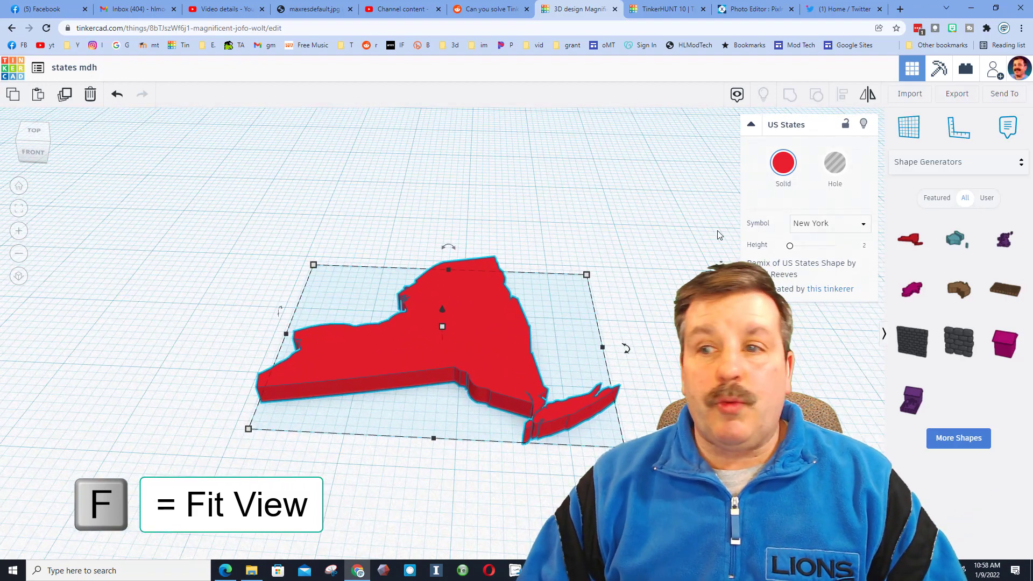
{"action": "left_click", "coordinate": [813, 224]}
{"action": "scroll", "coordinate": [808, 280], "scroll_direction": "down", "scroll_amount": 2}
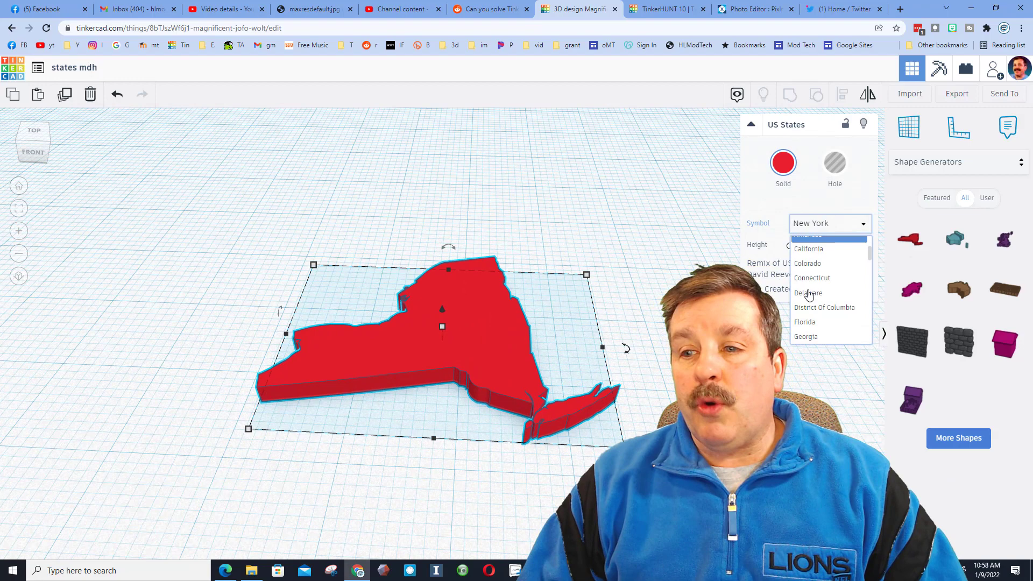
{"action": "scroll", "coordinate": [809, 295], "scroll_direction": "down", "scroll_amount": 3}
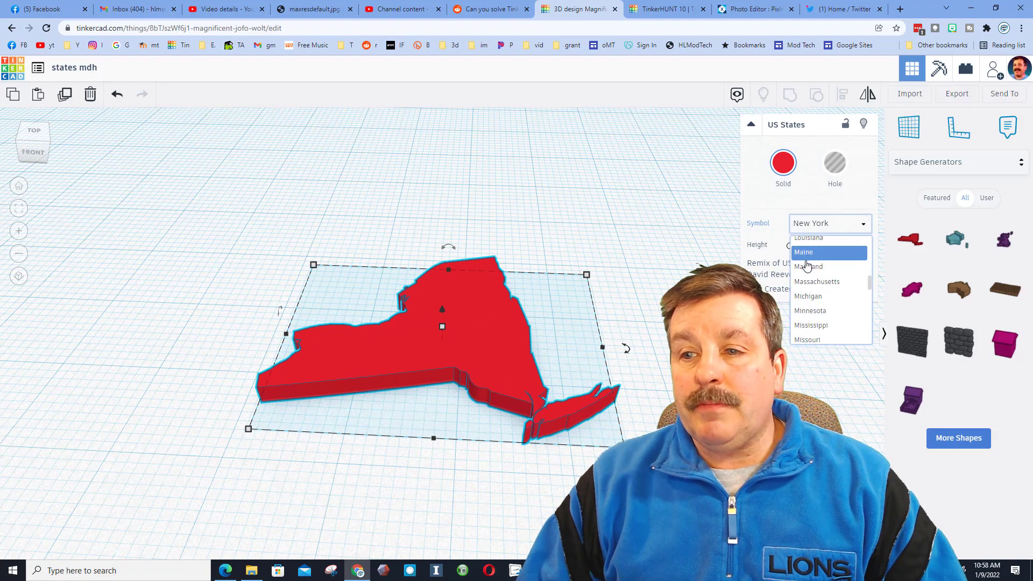
{"action": "left_click", "coordinate": [809, 297]}
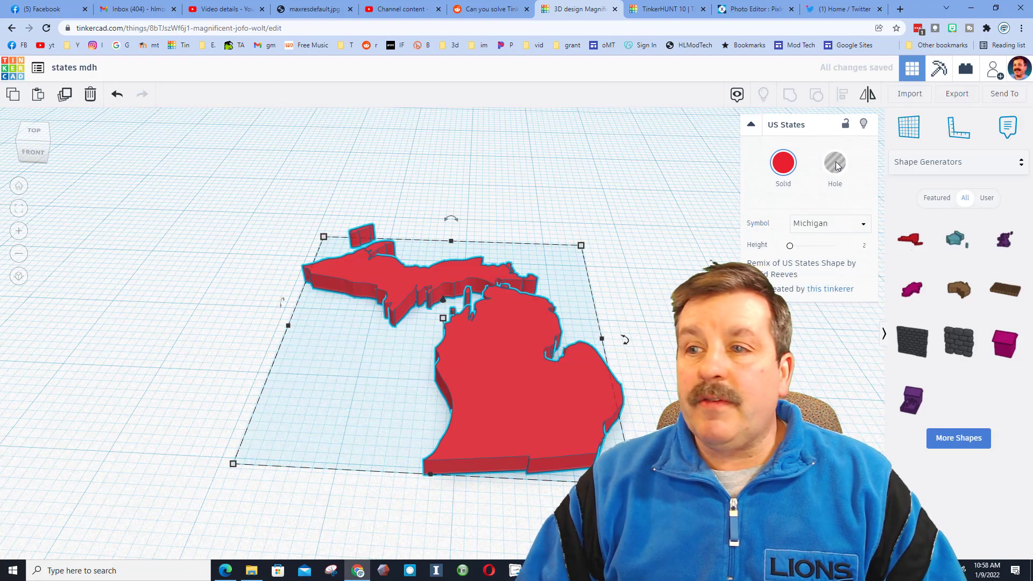
{"action": "left_click", "coordinate": [783, 163]}
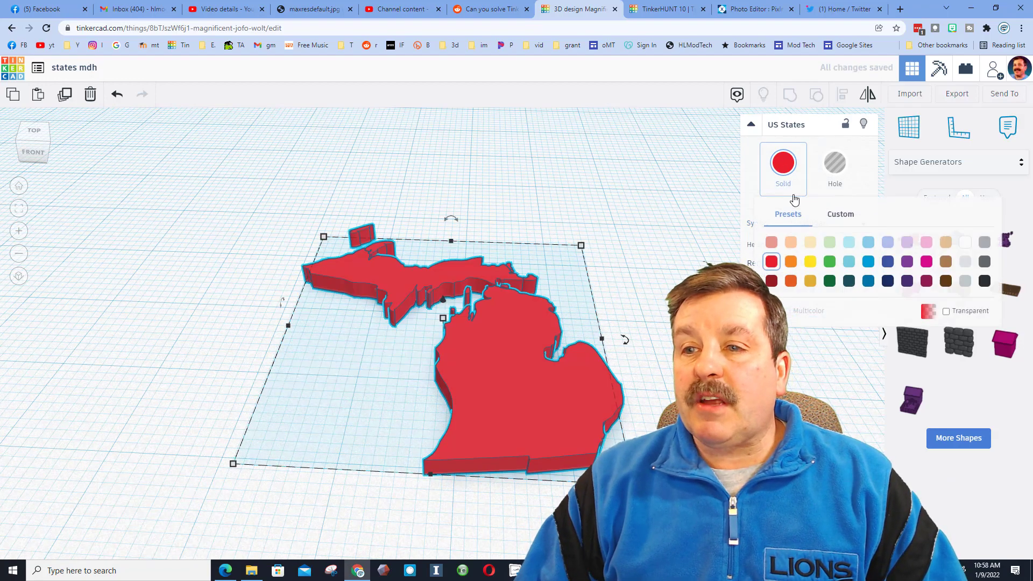
{"action": "left_click", "coordinate": [888, 262]}
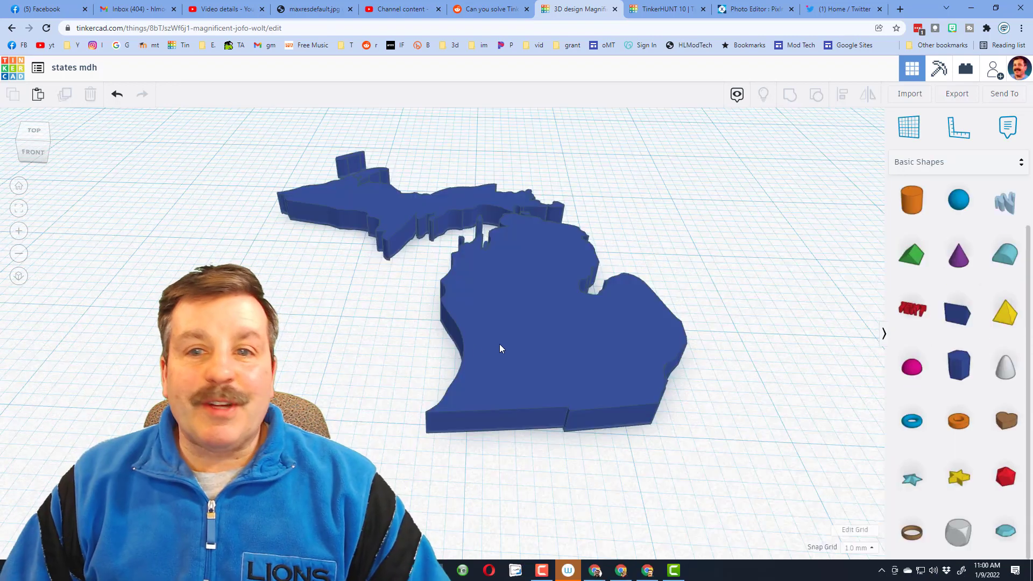
Put the workplane on Michigan's top face and add a proportionally shrunk star from Basic Shapes
{"action": "left_click", "coordinate": [897, 133]}
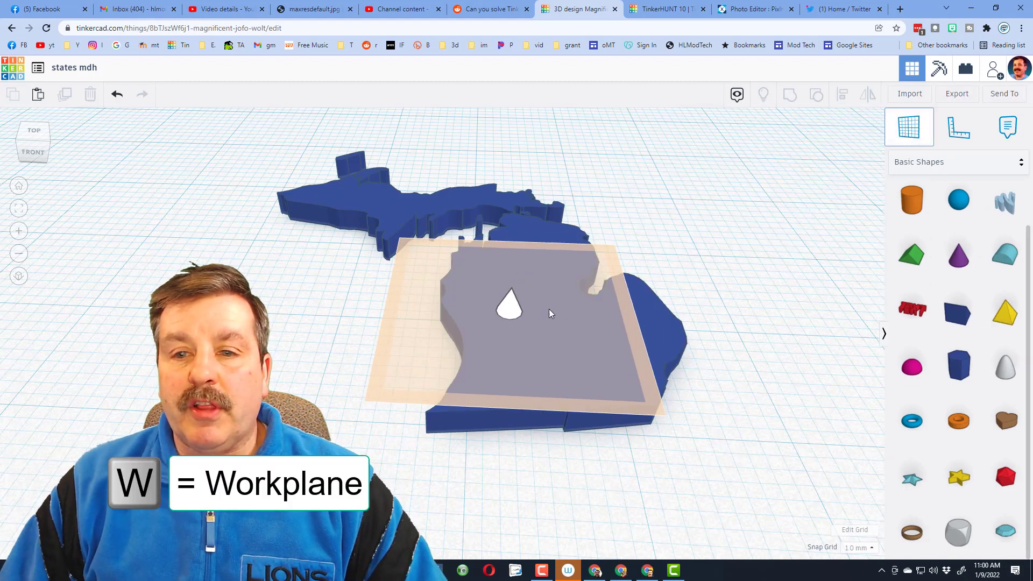
{"action": "left_click", "coordinate": [514, 314]}
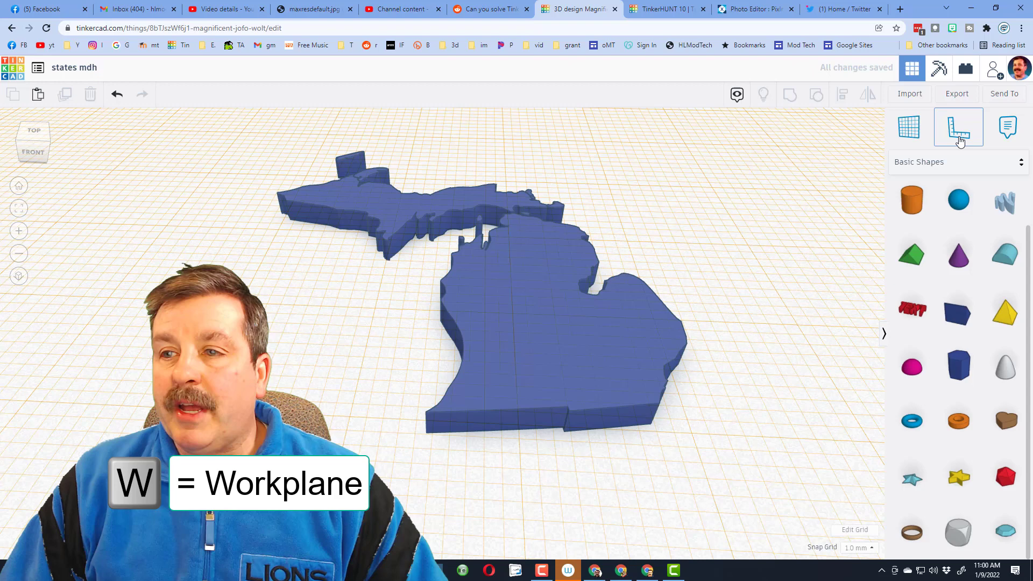
{"action": "left_click", "coordinate": [926, 162]}
{"action": "left_click", "coordinate": [932, 211]}
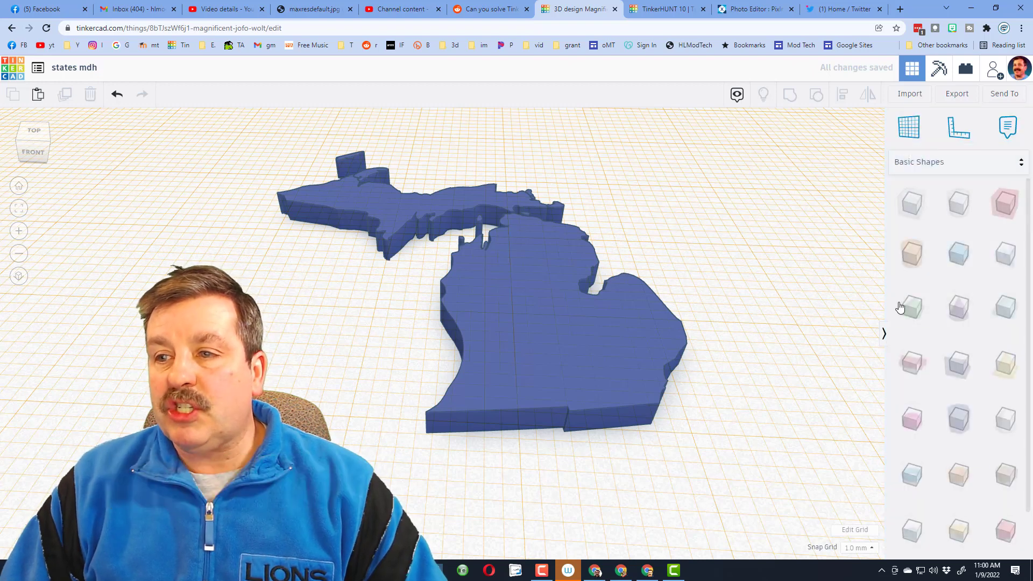
{"action": "left_click_drag", "start_coordinate": [905, 471], "coordinate": [544, 301]}
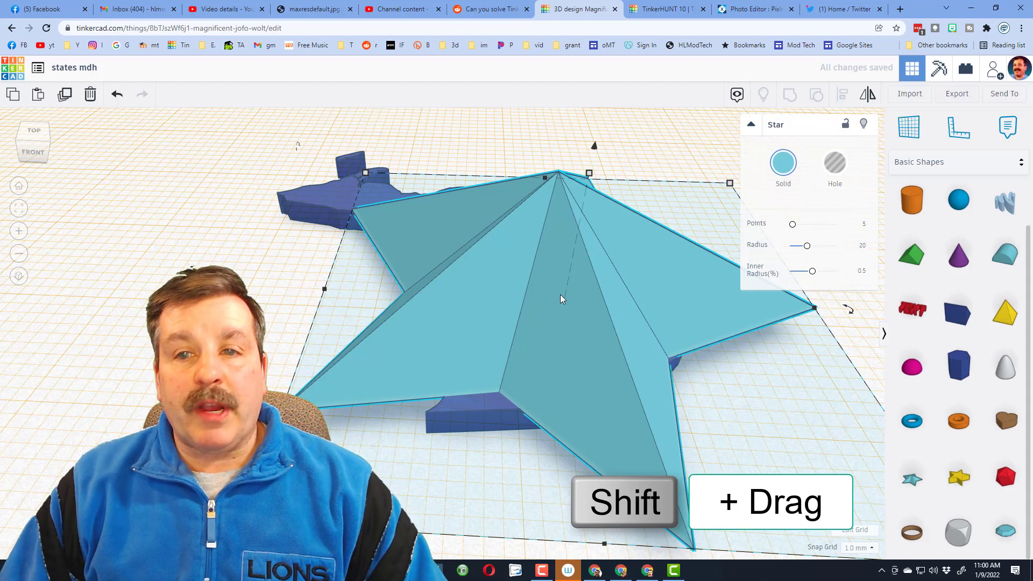
{"action": "left_click_drag", "start_coordinate": [366, 191], "coordinate": [418, 240], "text": "shift"}
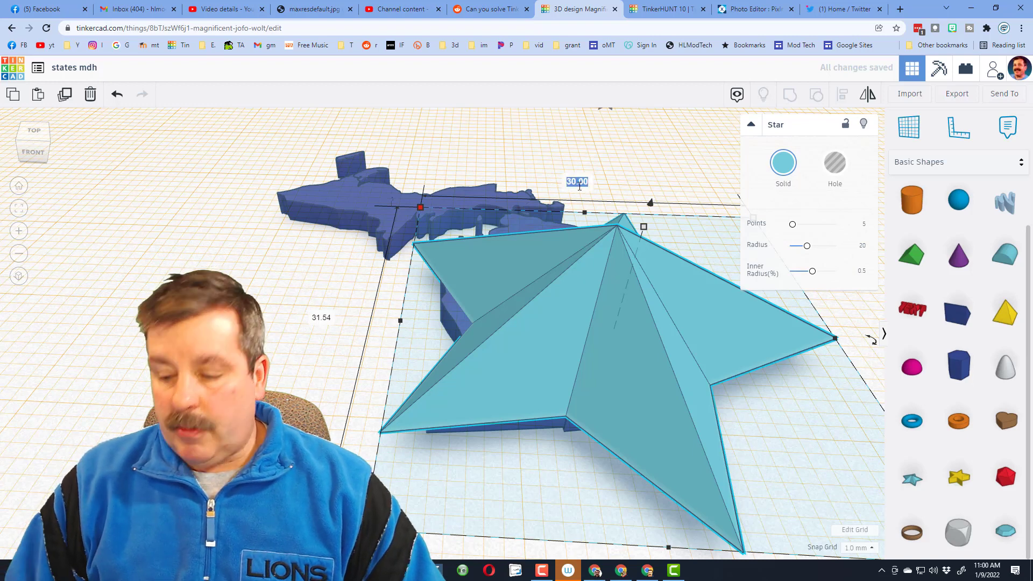
{"action": "key", "text": "Delete"}
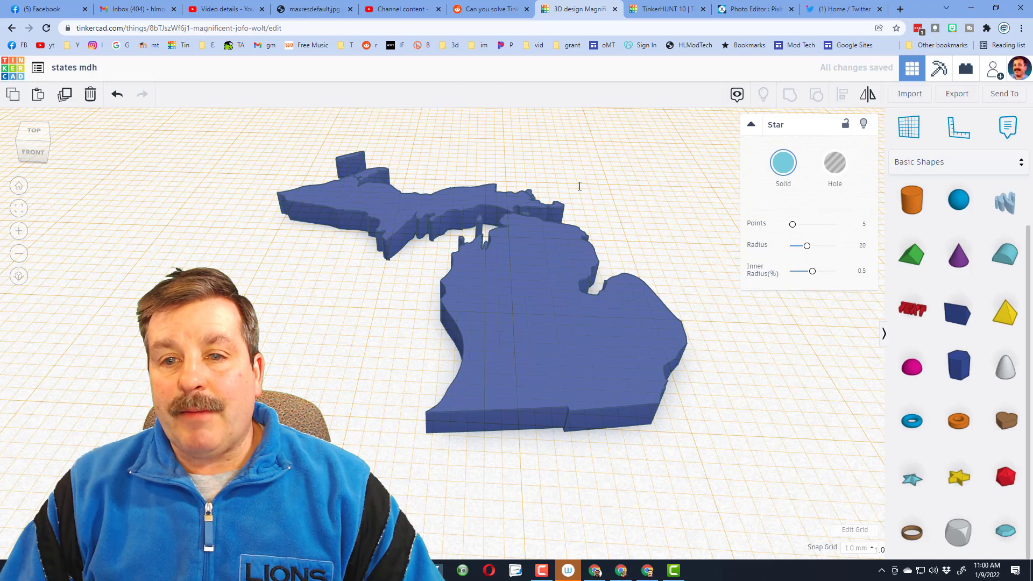
{"action": "scroll", "coordinate": [583, 190], "scroll_direction": "down", "scroll_amount": 3}
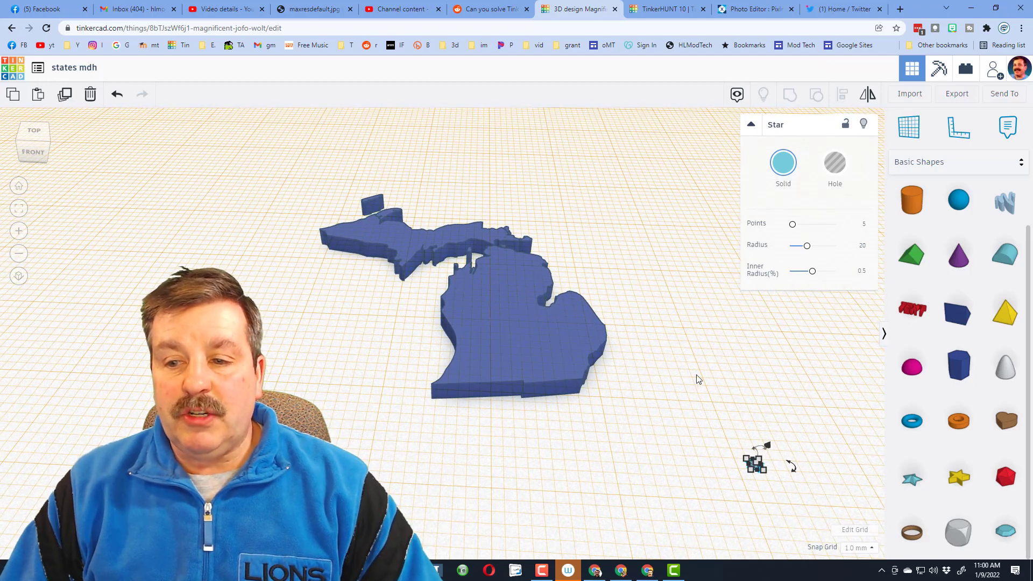
{"action": "key", "text": "shift+Left"}
{"action": "key", "text": "shift+Left"}
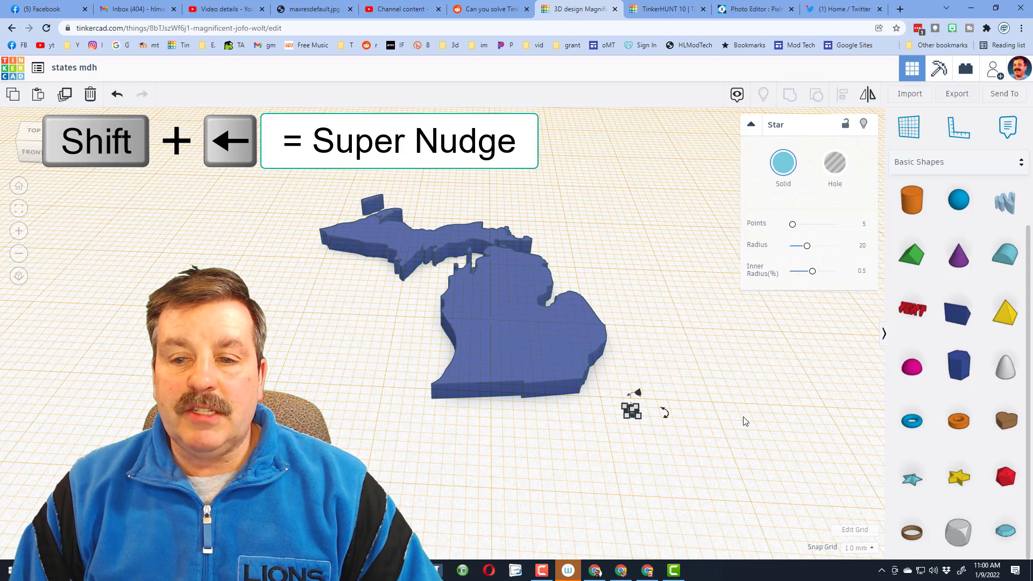
{"action": "key", "text": "shift+Left"}
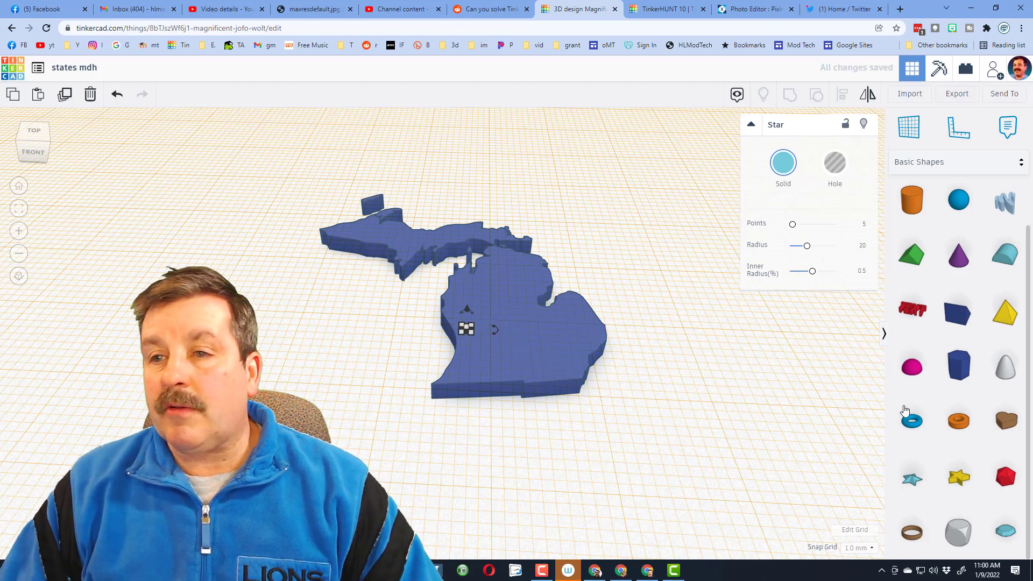
{"action": "left_click", "coordinate": [791, 160]}
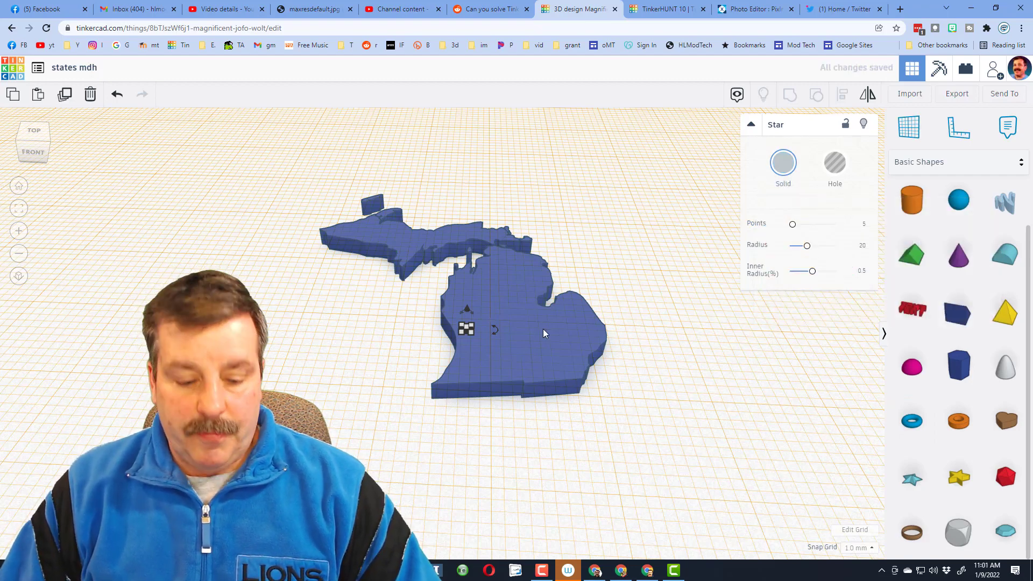
{"action": "key", "text": "f"}
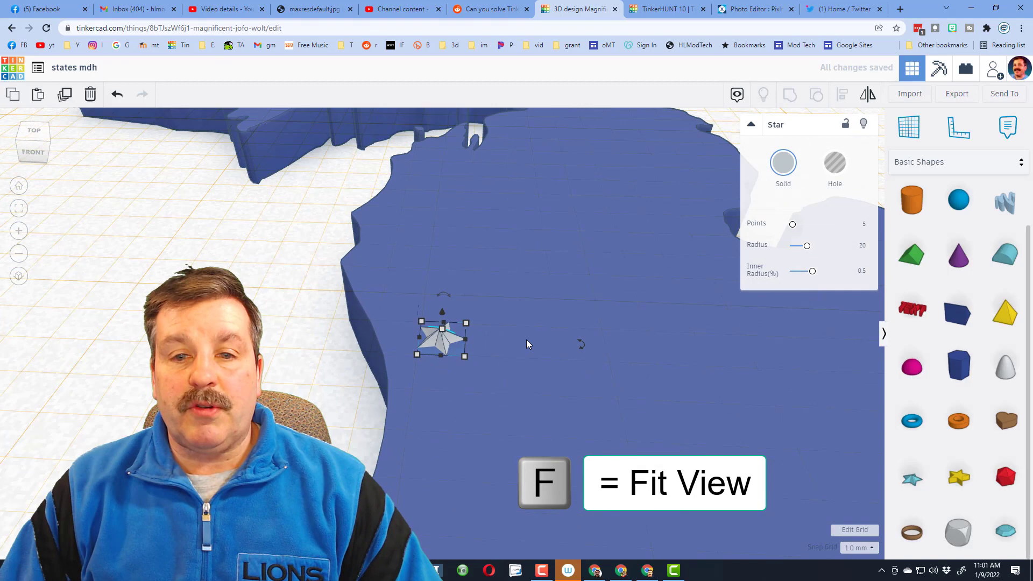
{"action": "mouse_move", "coordinate": [441, 344]}
{"action": "left_mouse_down"}
{"action": "mouse_move", "coordinate": [421, 347]}
{"action": "mouse_move", "coordinate": [433, 346]}
{"action": "left_mouse_up"}
{"action": "scroll", "coordinate": [433, 346], "scroll_direction": "down", "scroll_amount": 5}
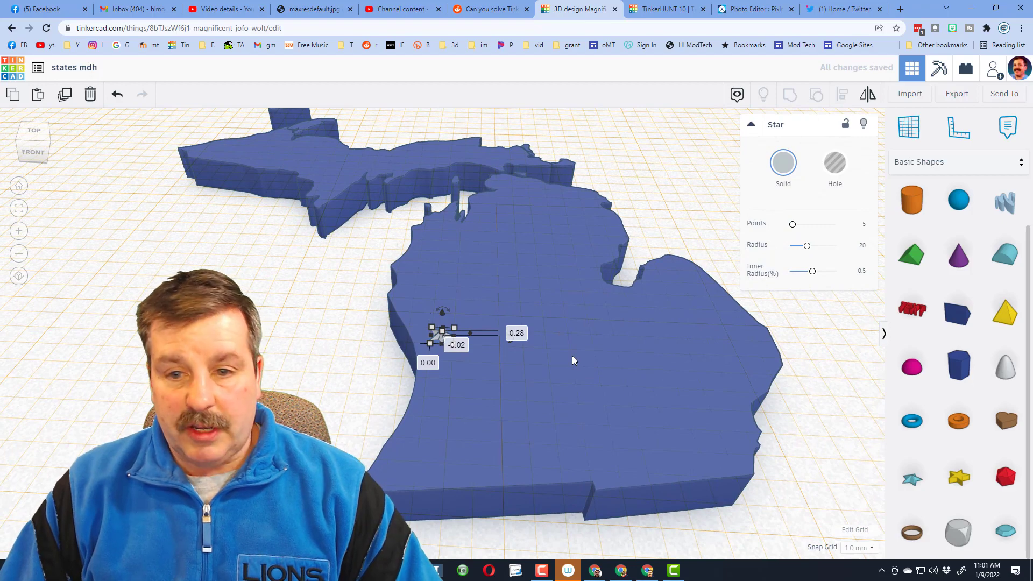
{"action": "scroll", "coordinate": [569, 318], "scroll_direction": "down", "scroll_amount": 3}
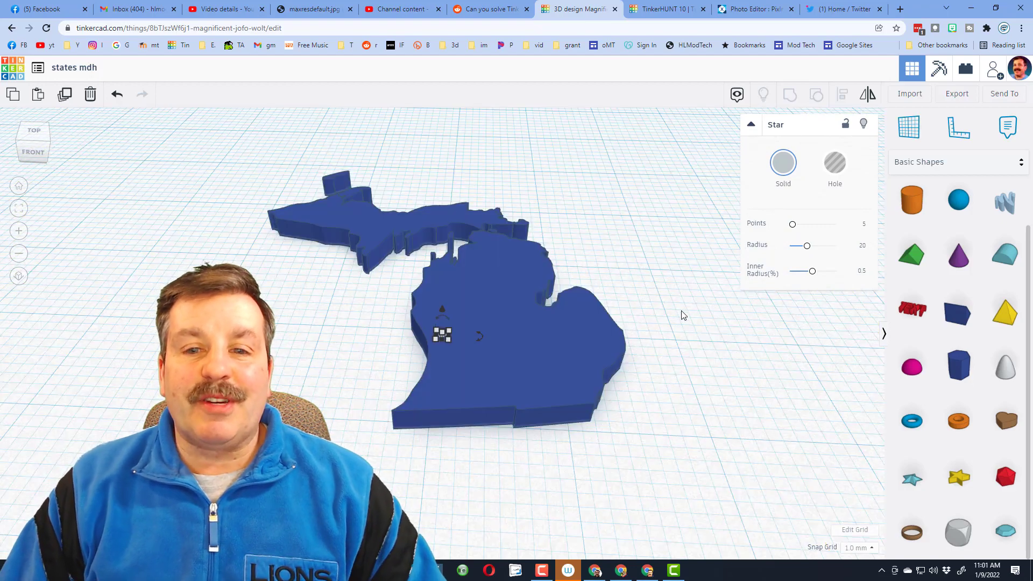
{"action": "right_click_drag", "start_coordinate": [682, 314], "coordinate": [666, 339]}
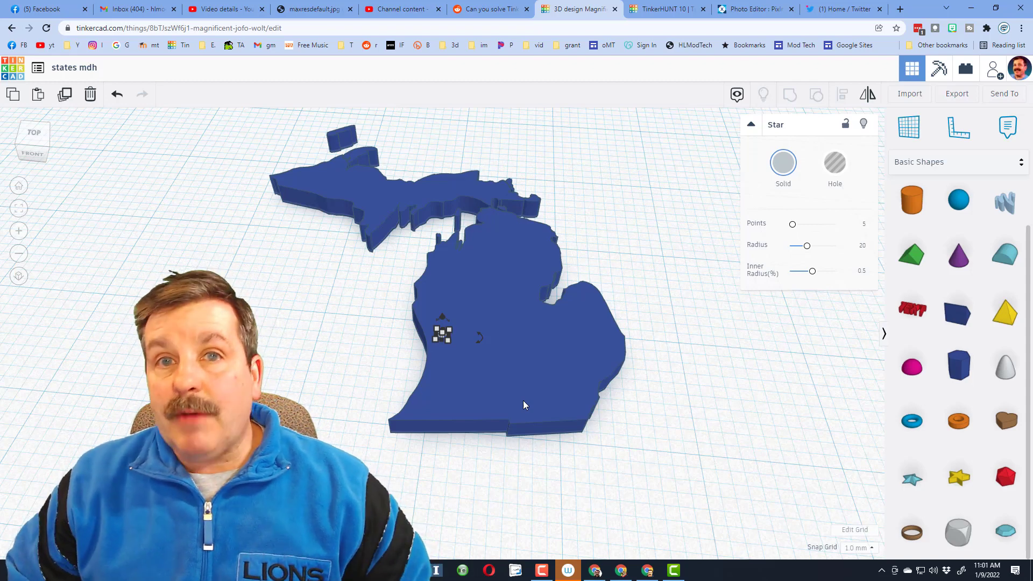
Copy the collaboration link for 'states mdh' and close the Collaborate dialog
{"action": "left_click", "coordinate": [995, 72]}
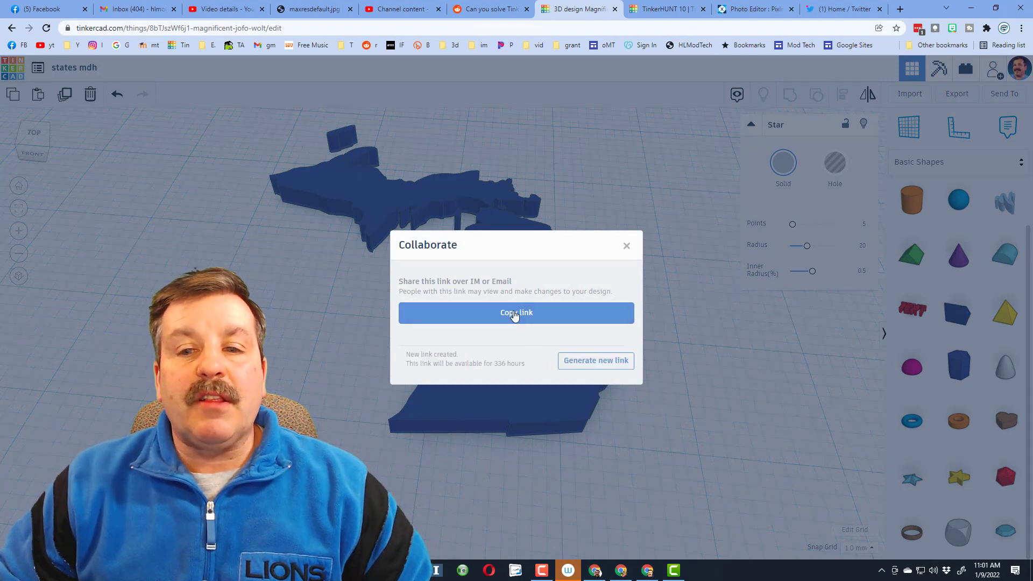
{"action": "left_click", "coordinate": [518, 315]}
{"action": "left_click", "coordinate": [626, 245]}
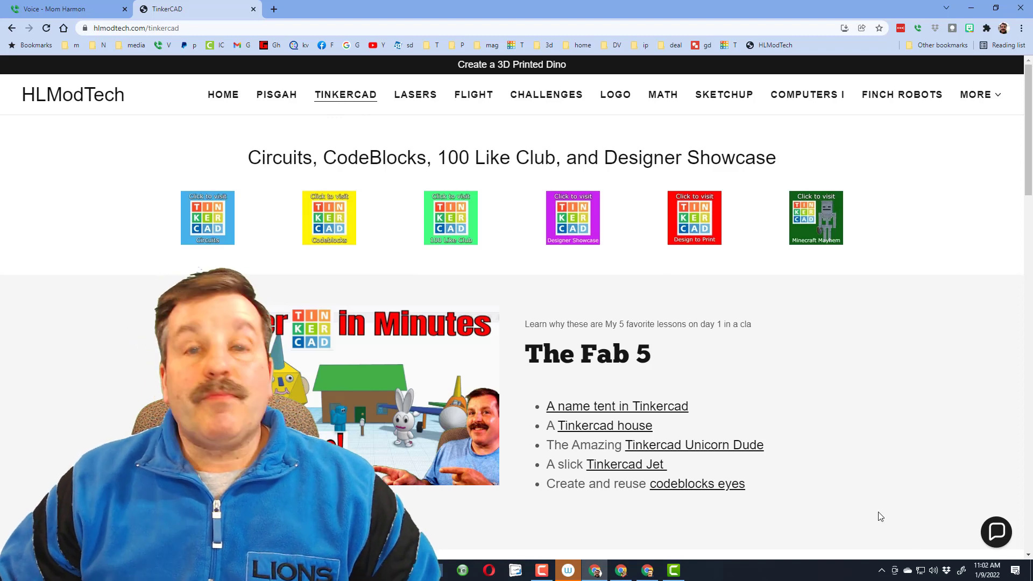
Open the Contact Us chat bubble on the hlmodtech.com/tinkercad page
{"action": "left_click", "coordinate": [1000, 543]}
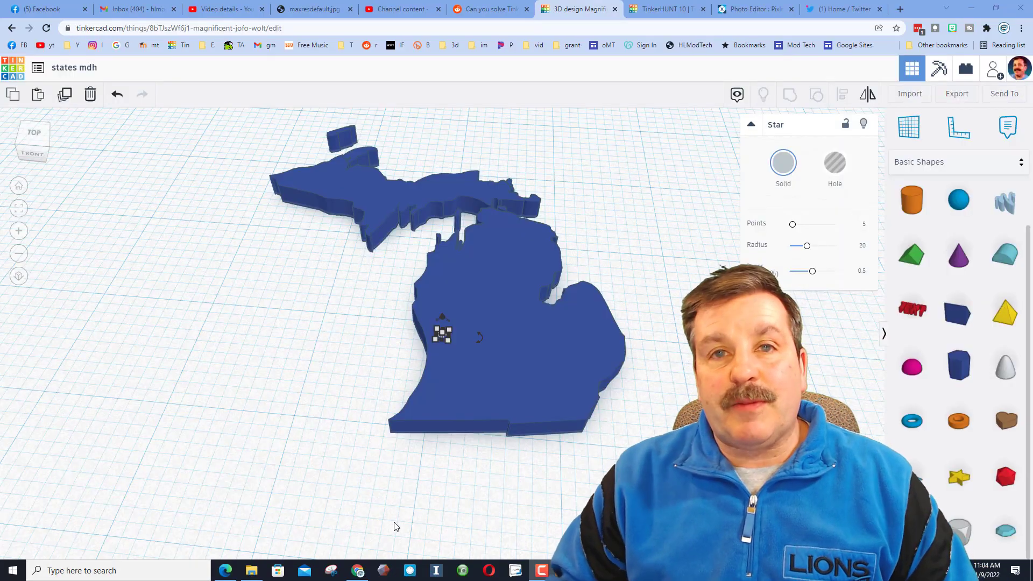
{"action": "scroll", "coordinate": [392, 487], "scroll_direction": "down", "scroll_amount": 2}
{"action": "scroll", "coordinate": [392, 488], "scroll_direction": "down", "scroll_amount": 2}
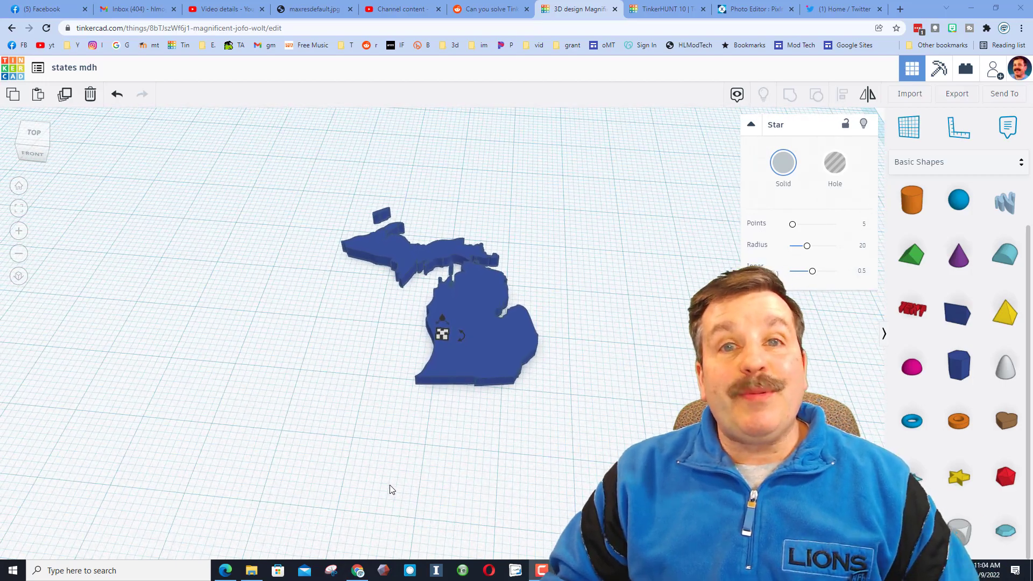
{"action": "scroll", "coordinate": [505, 493], "scroll_direction": "down", "scroll_amount": 2}
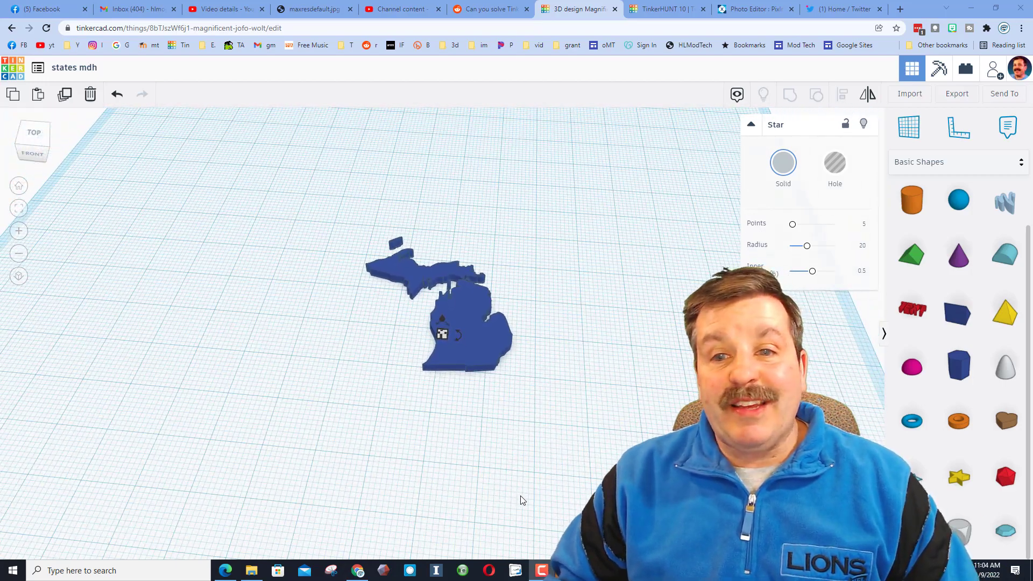
{"action": "scroll", "coordinate": [521, 496], "scroll_direction": "down", "scroll_amount": 1}
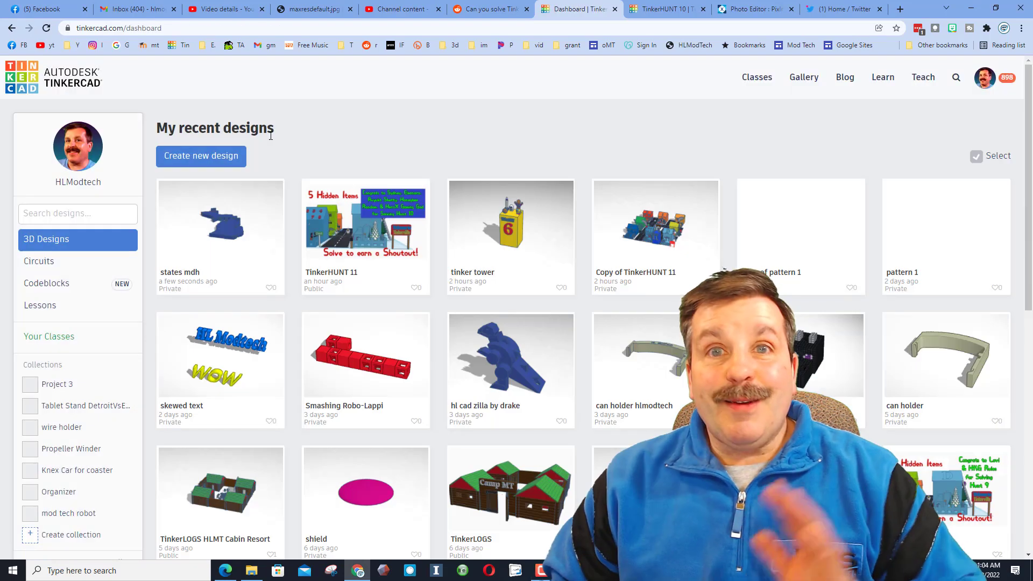
Start a new design and drag a red US States shape from Shape Generators > All onto it
{"action": "left_click", "coordinate": [240, 153]}
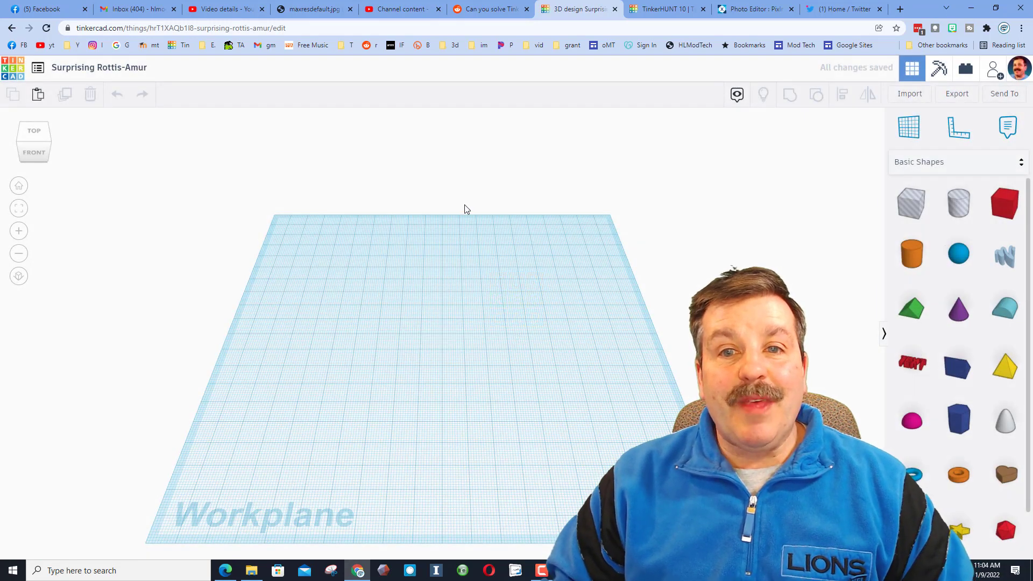
{"action": "left_click", "coordinate": [921, 162]}
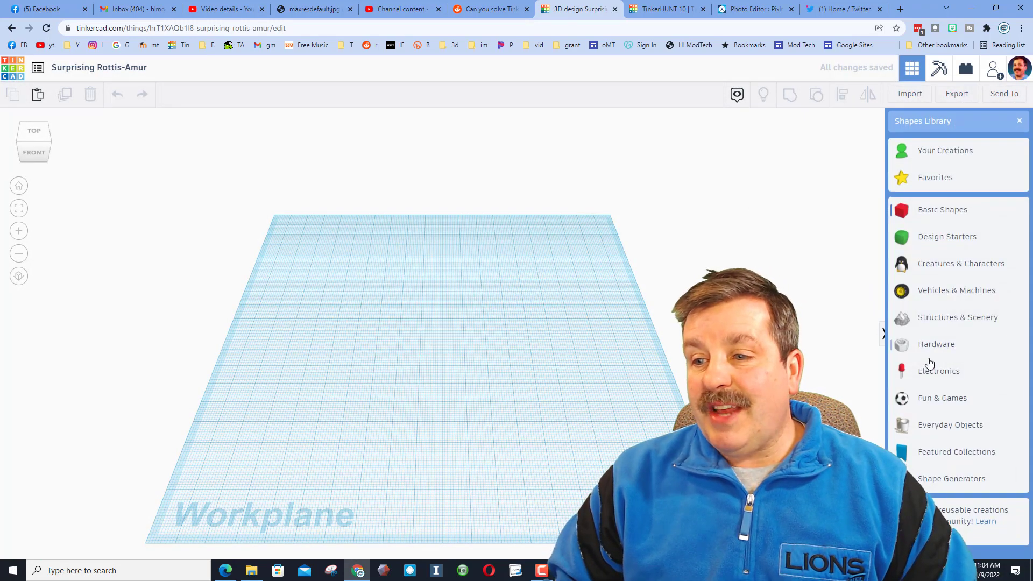
{"action": "left_click", "coordinate": [933, 480]}
{"action": "left_click", "coordinate": [963, 198]}
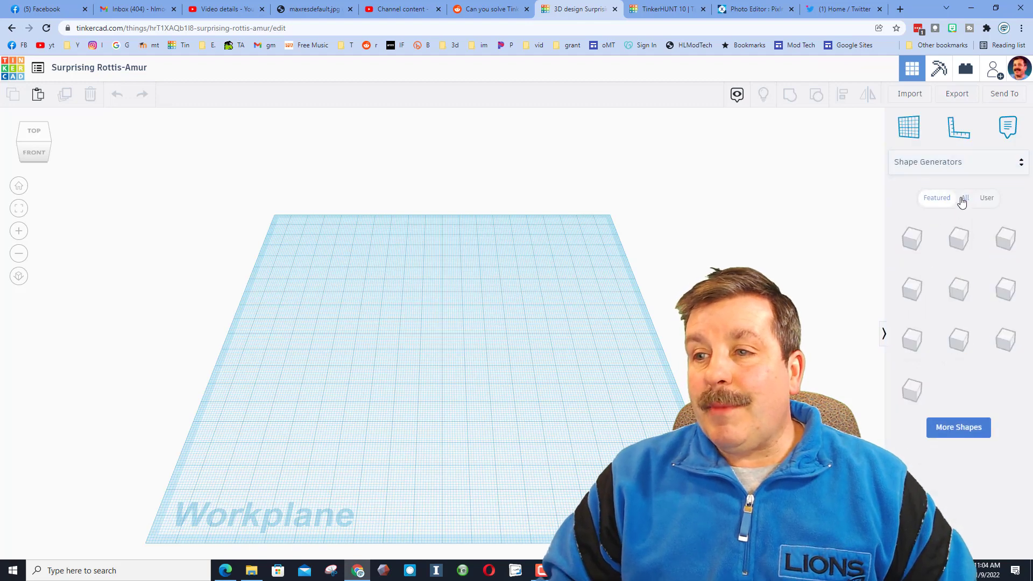
{"action": "left_click_drag", "start_coordinate": [920, 239], "coordinate": [492, 332]}
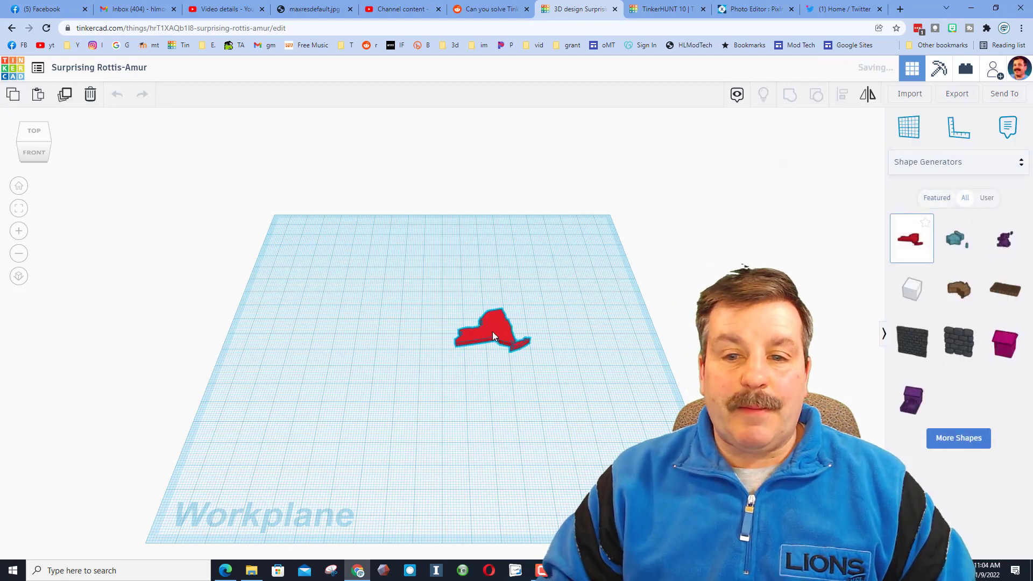
Open the shape's state list and scroll down toward Michigan
{"action": "left_click", "coordinate": [831, 223]}
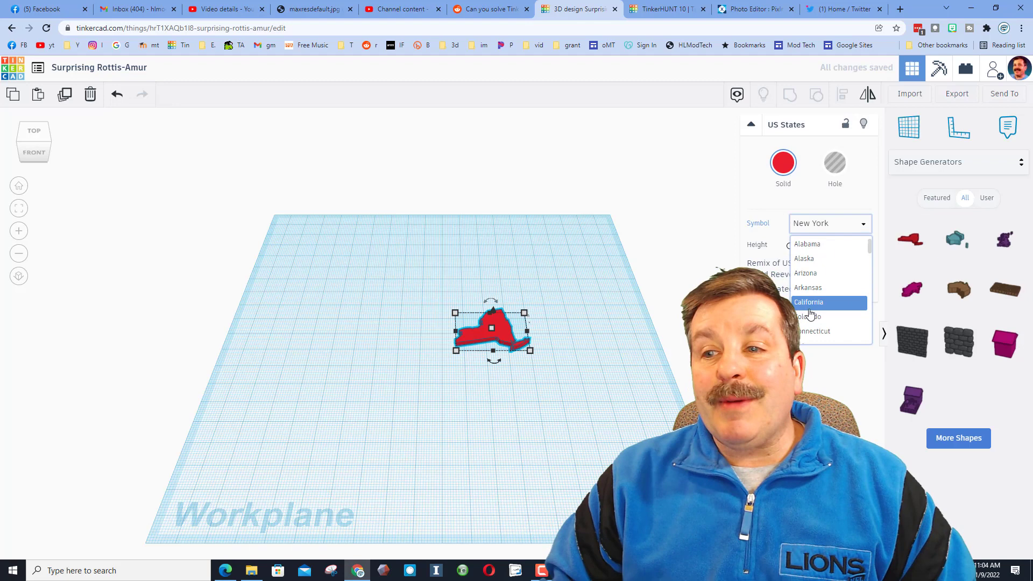
{"action": "scroll", "coordinate": [810, 314], "scroll_direction": "down", "scroll_amount": 2}
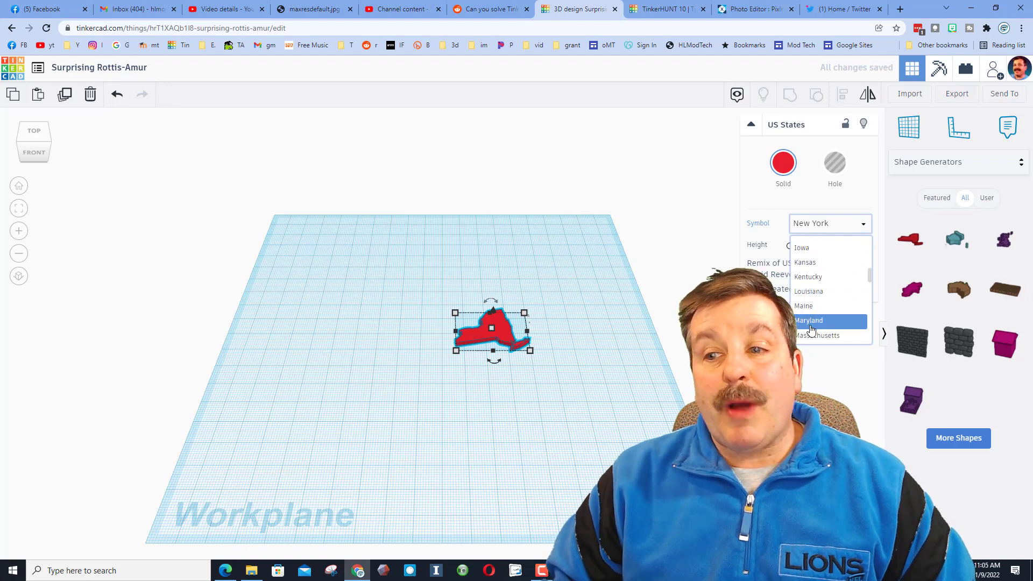
{"action": "scroll", "coordinate": [811, 319], "scroll_direction": "down", "scroll_amount": 1}
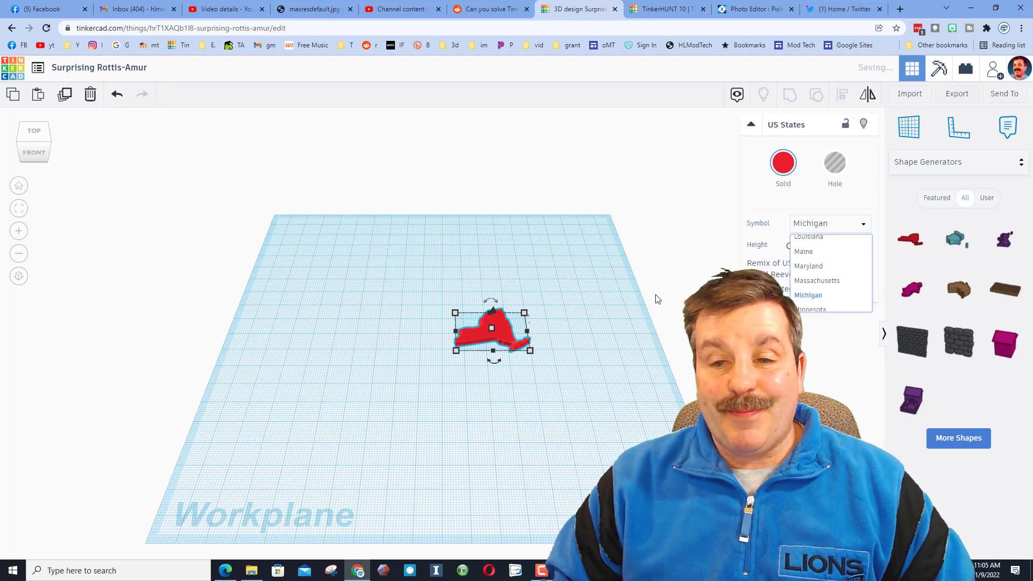
Set the shape to Michigan, duplicate it, and move the copy to the right
{"action": "left_click", "coordinate": [807, 297]}
{"action": "key", "text": "ctrl+d"}
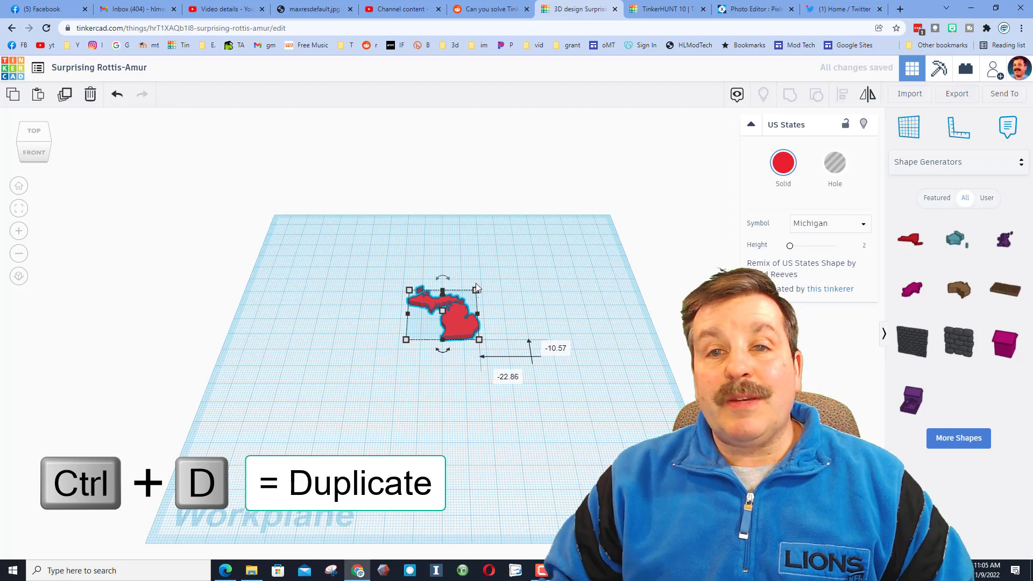
{"action": "key", "text": "ctrl+d"}
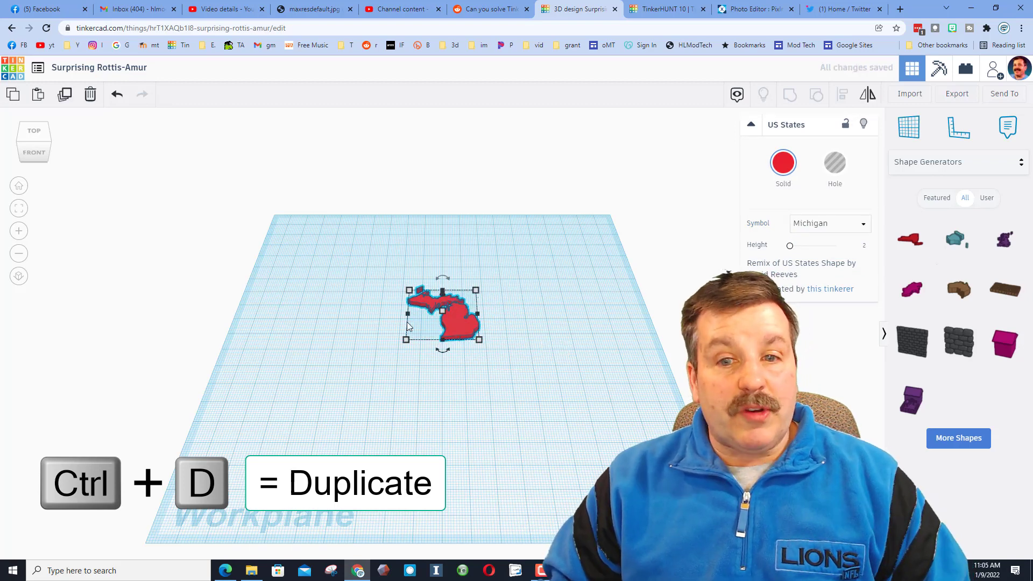
{"action": "left_click_drag", "start_coordinate": [407, 326], "coordinate": [556, 344]}
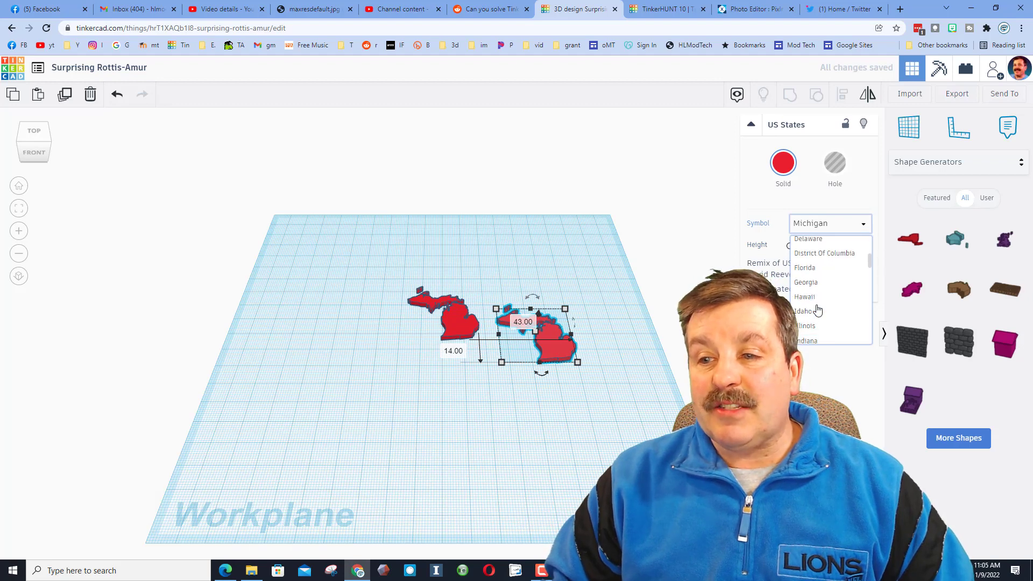
Turn the copied shape into Illinois and colour it light blue
{"action": "left_click", "coordinate": [812, 328]}
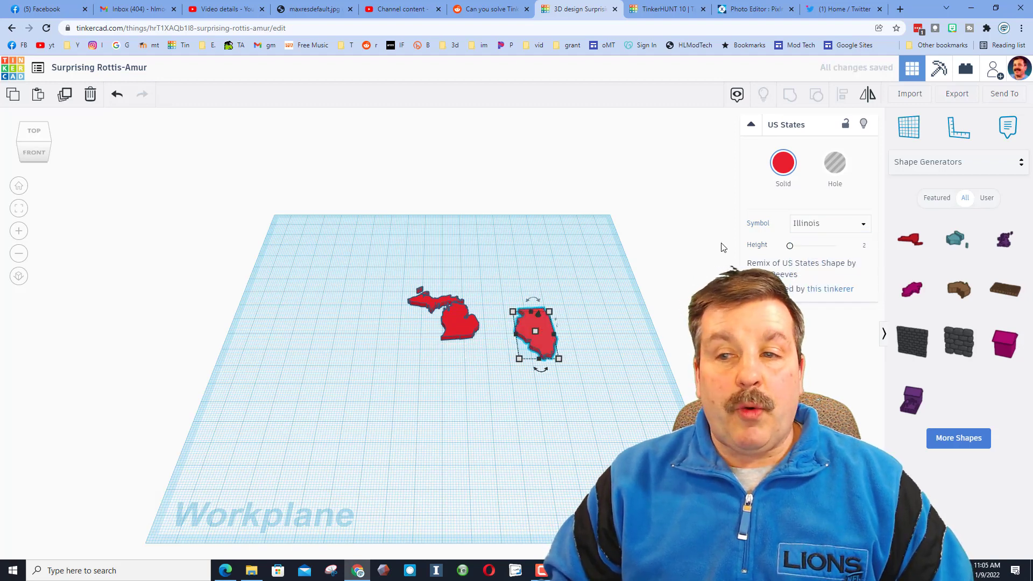
{"action": "left_click", "coordinate": [780, 168]}
{"action": "left_click", "coordinate": [869, 244]}
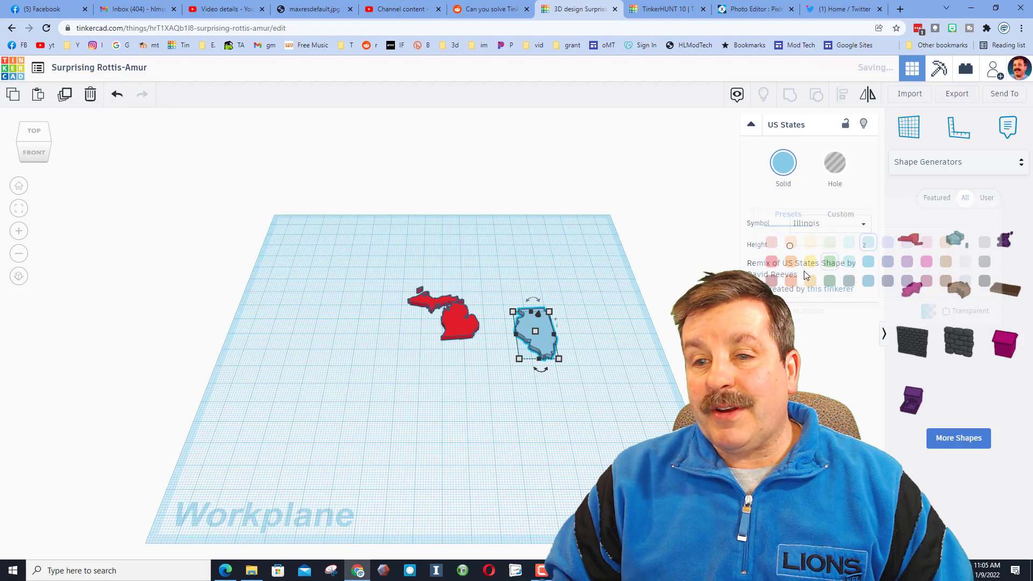
Fit Illinois against Michigan's bottom edge using a workplane on Michigan and arrow-key nudges
{"action": "key", "text": "f"}
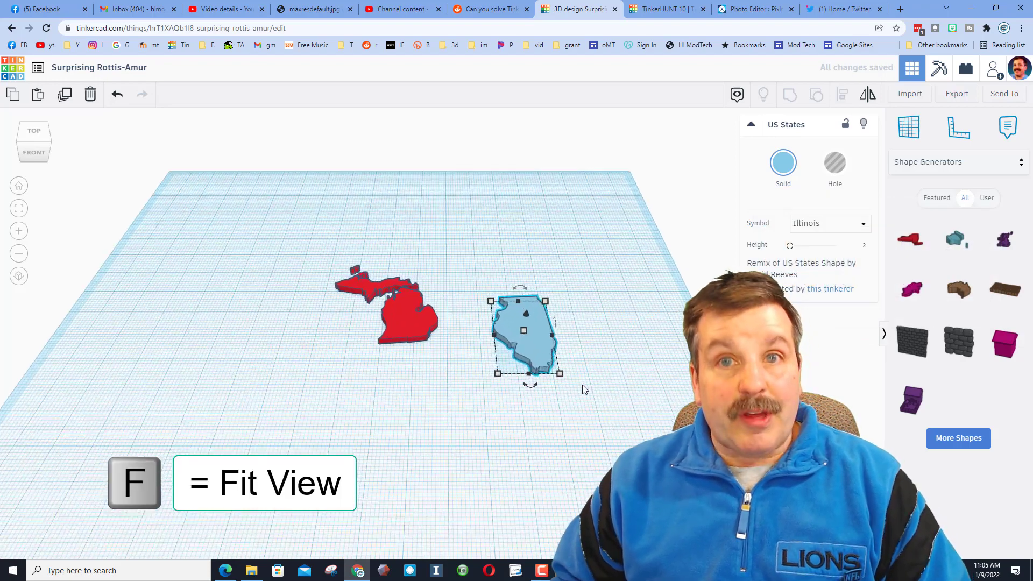
{"action": "key", "text": "Down"}
{"action": "key", "text": "Down"}
{"action": "key", "text": "Down"}
{"action": "key", "text": "Down"}
{"action": "key", "text": "Down"}
{"action": "key", "text": "Down"}
{"action": "key", "text": "Down"}
{"action": "key", "text": "Down"}
{"action": "key", "text": "Down"}
{"action": "key", "text": "Down"}
{"action": "key", "text": "Down"}
{"action": "key", "text": "Down"}
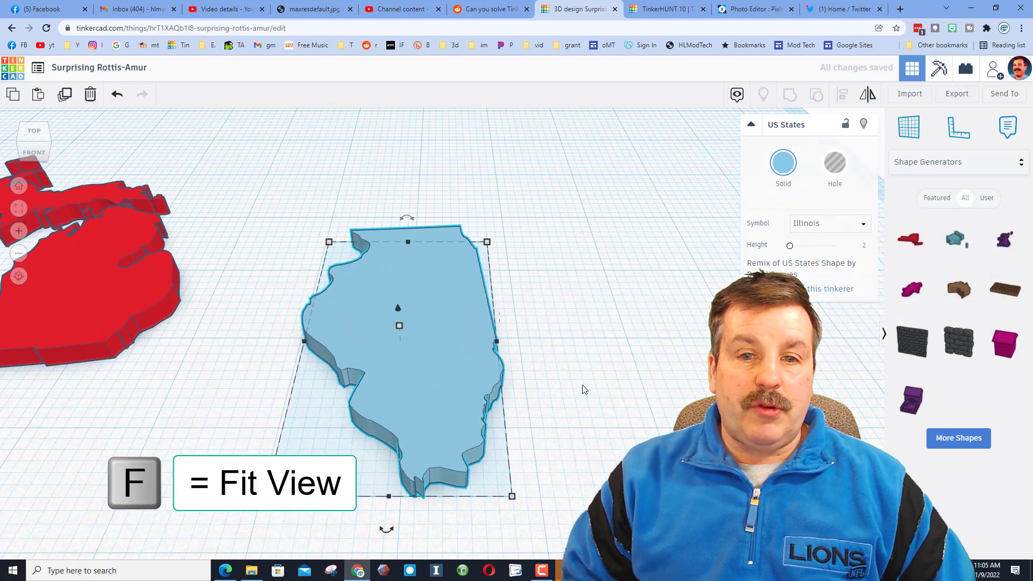
{"action": "key", "text": "Left"}
{"action": "key", "text": "Left"}
{"action": "key", "text": "Left"}
{"action": "key", "text": "Left"}
{"action": "key", "text": "Left"}
{"action": "key", "text": "Left"}
{"action": "key", "text": "Left"}
{"action": "key", "text": "Left"}
{"action": "key", "text": "Left"}
{"action": "key", "text": "Left"}
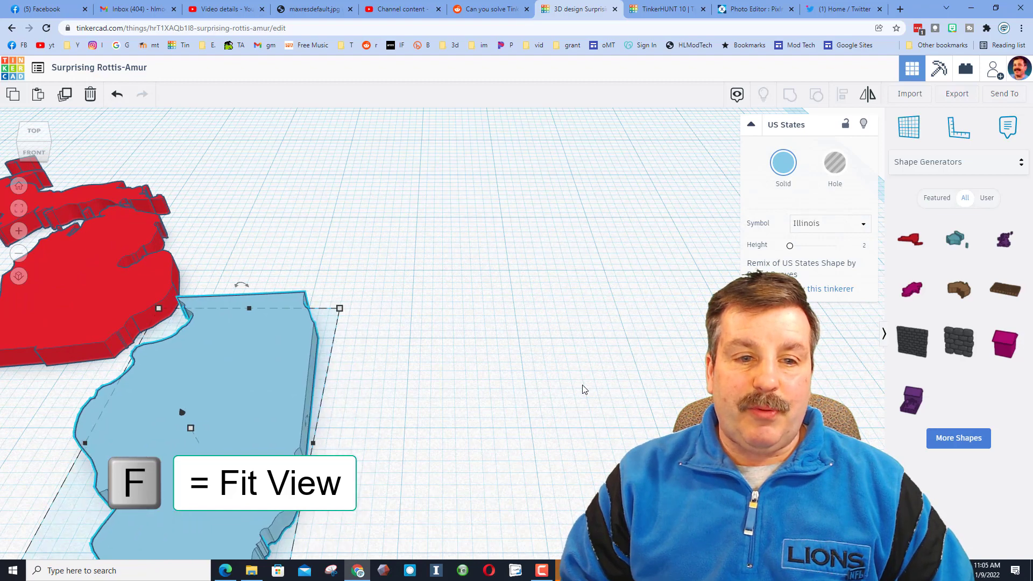
{"action": "scroll", "coordinate": [499, 381], "scroll_direction": "down", "scroll_amount": 3}
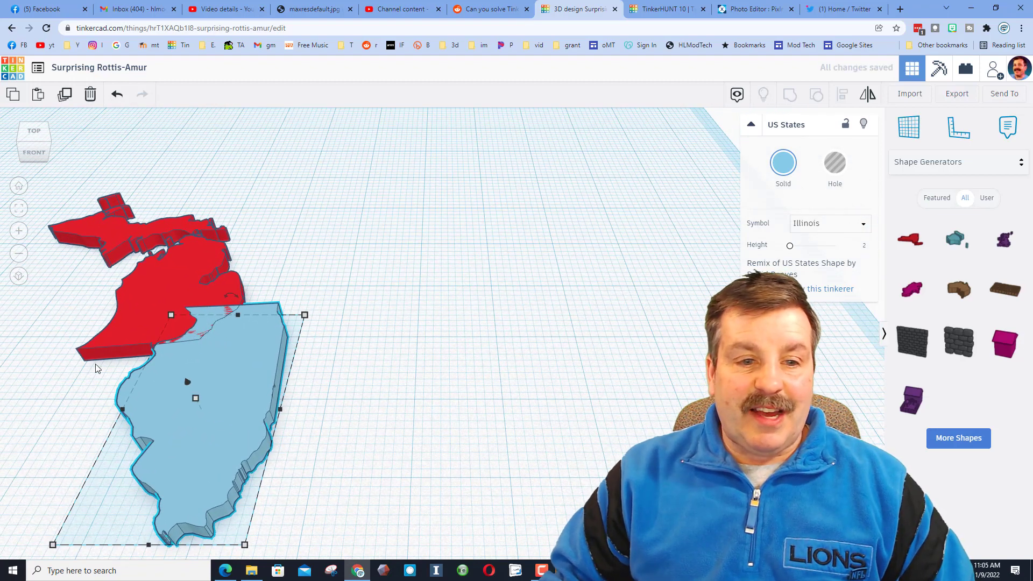
{"action": "key", "text": "w"}
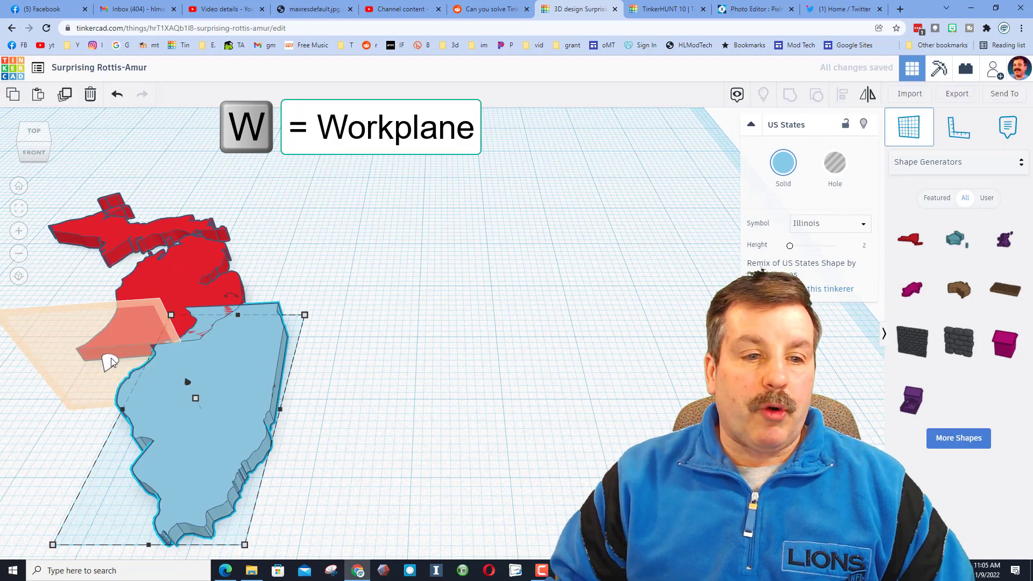
{"action": "left_click", "coordinate": [108, 357]}
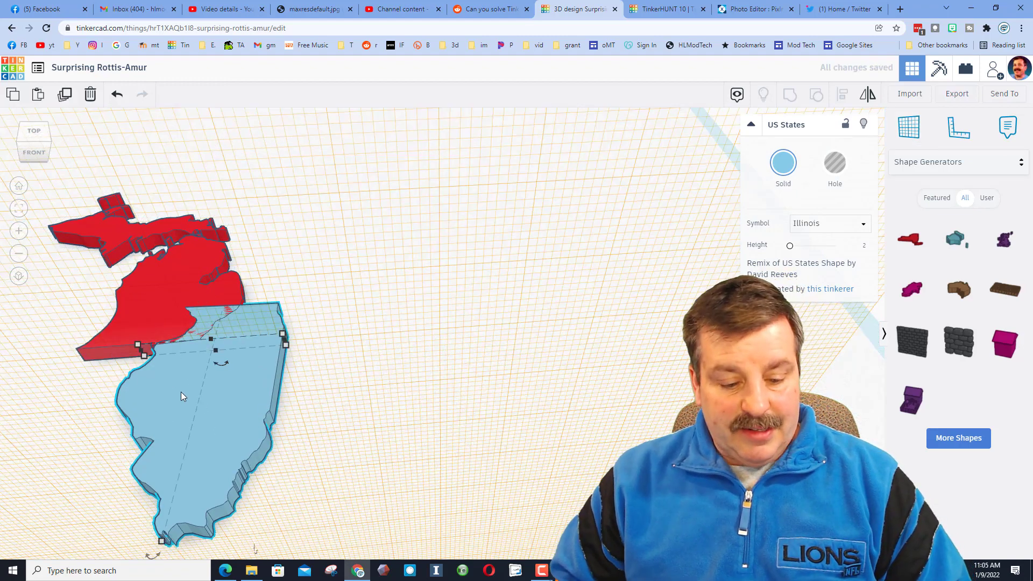
{"action": "key", "text": "d"}
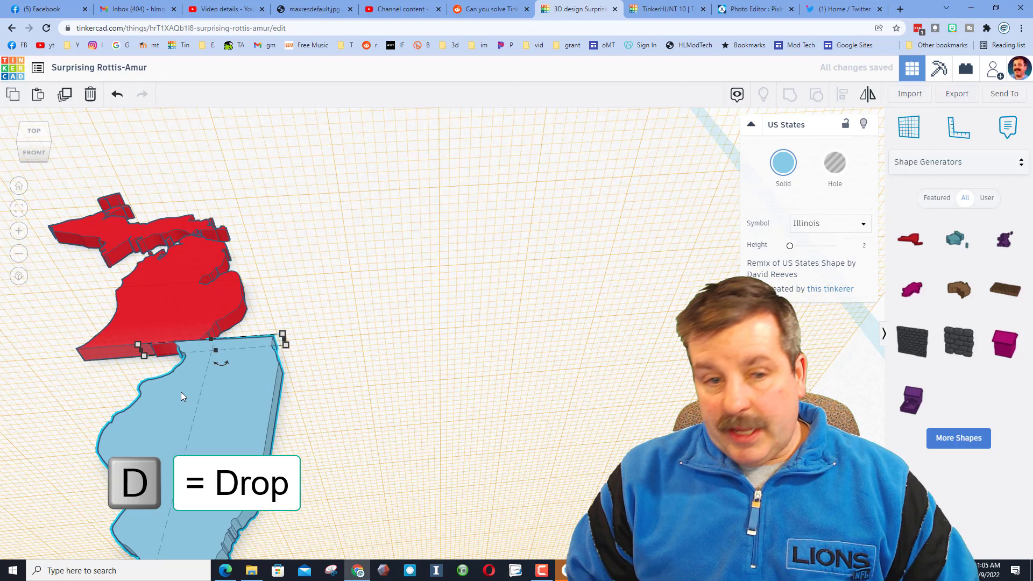
{"action": "key", "text": "Left"}
{"action": "key", "text": "Left"}
{"action": "key", "text": "Left"}
{"action": "key", "text": "Left"}
{"action": "key", "text": "Left"}
{"action": "key", "text": "Left"}
{"action": "key", "text": "Left"}
{"action": "key", "text": "Left"}
{"action": "key", "text": "Left"}
{"action": "key", "text": "Left"}
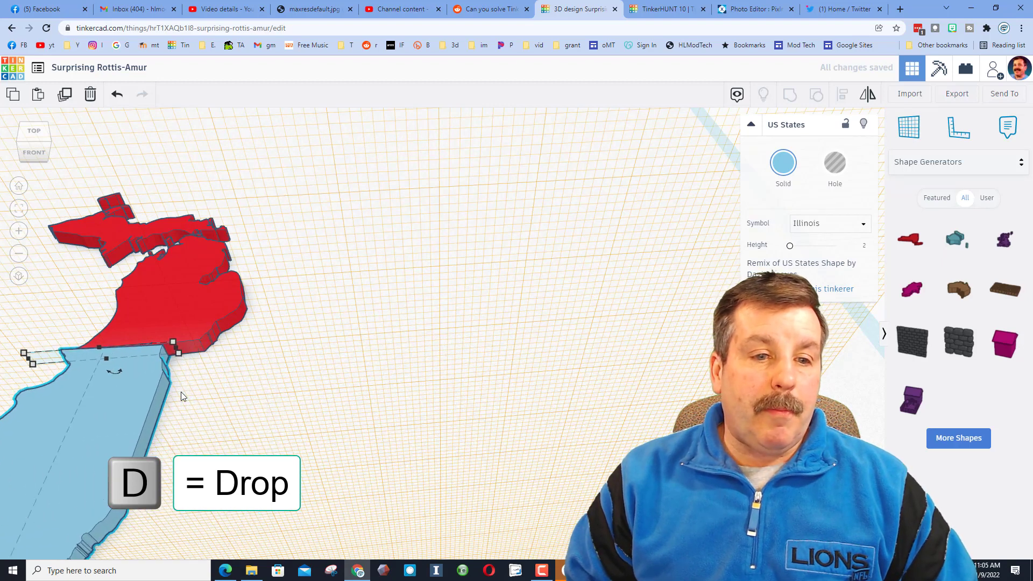
{"action": "key", "text": "Left"}
{"action": "key", "text": "Left"}
{"action": "key", "text": "Left"}
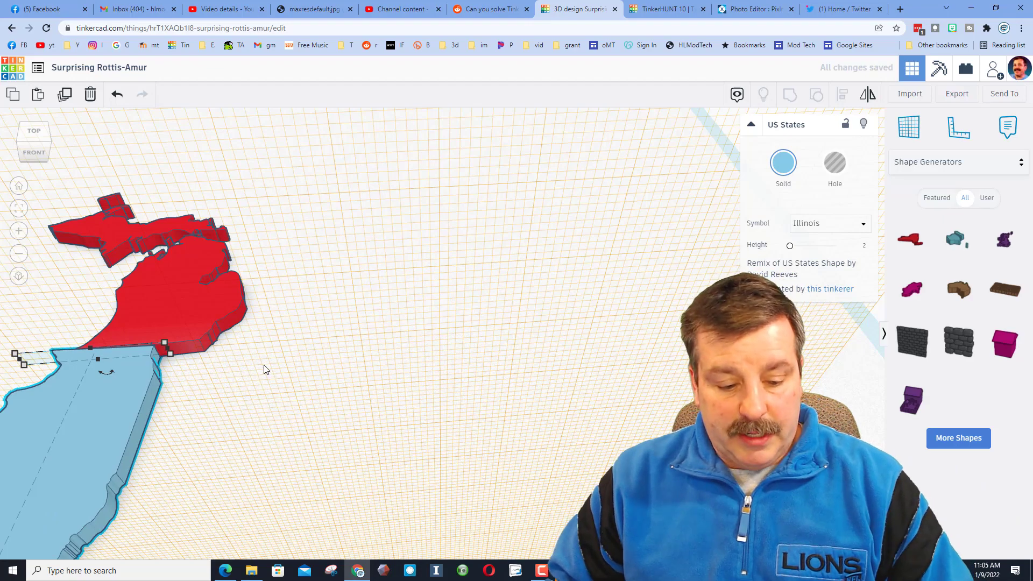
{"action": "scroll", "coordinate": [377, 330], "scroll_direction": "down", "scroll_amount": 5}
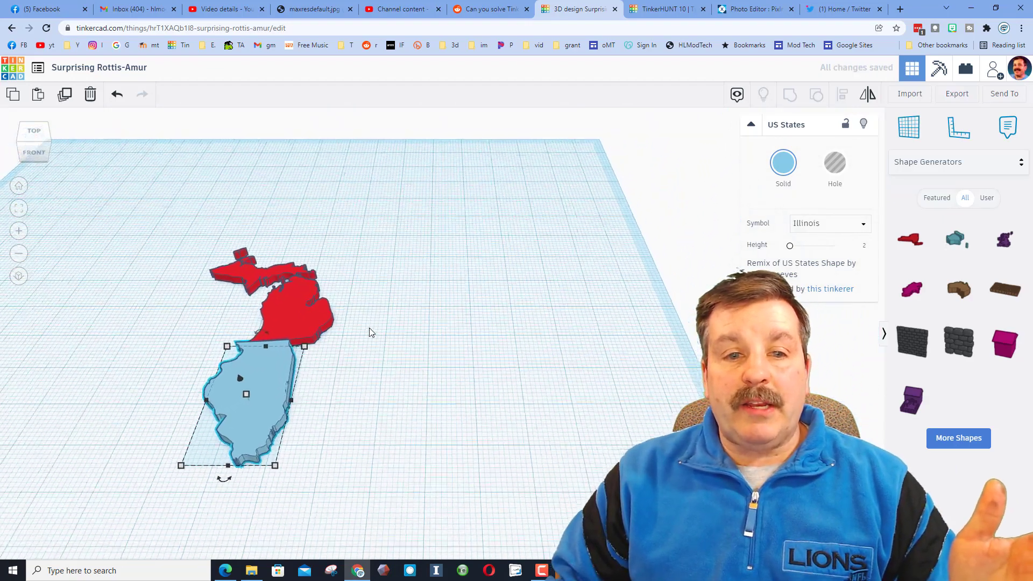
Rename the design to 'us mdh'
{"action": "left_click", "coordinate": [75, 68]}
{"action": "type", "text": "u"}
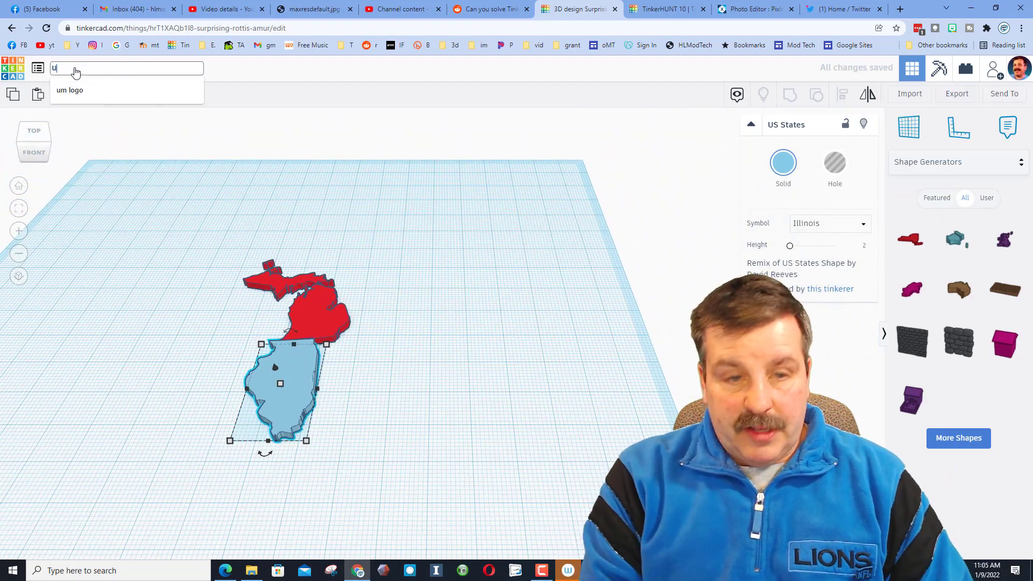
{"action": "type", "text": "s mdh"}
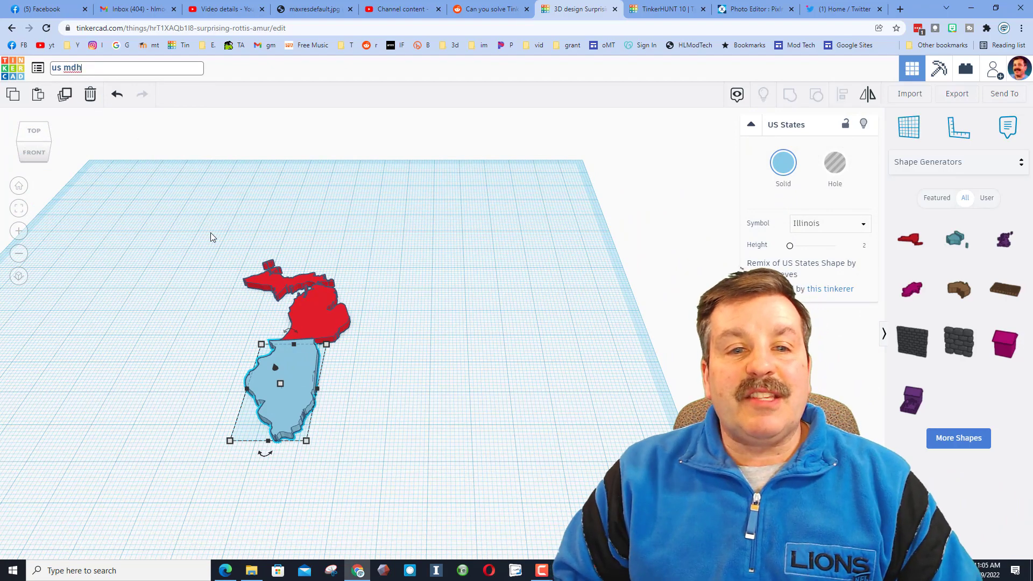
{"action": "left_click", "coordinate": [211, 233]}
{"action": "scroll", "coordinate": [254, 253], "scroll_direction": "down", "scroll_amount": 3}
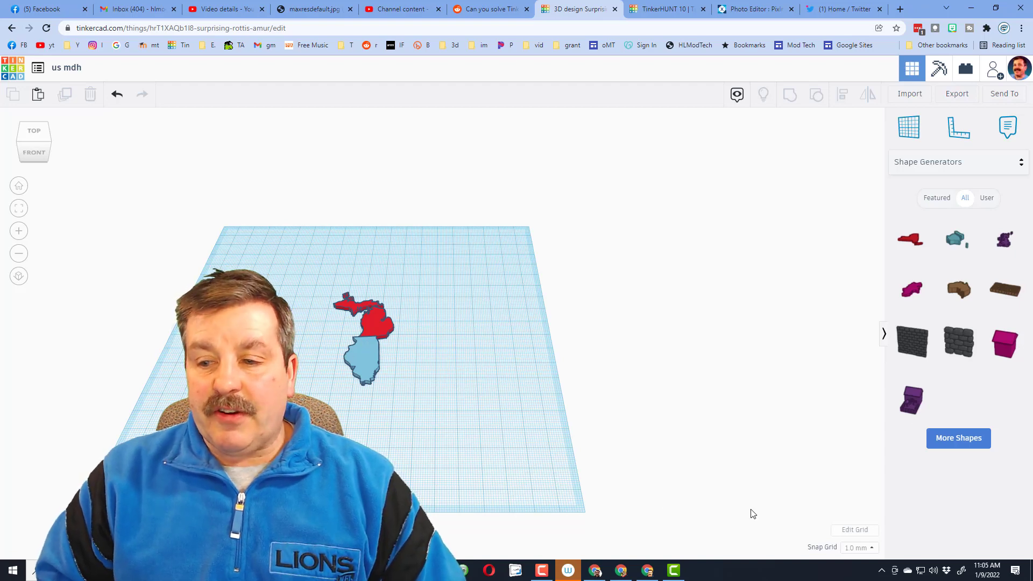
Set the workplane grid width and length to 600 × 600 mm
{"action": "left_click", "coordinate": [854, 529]}
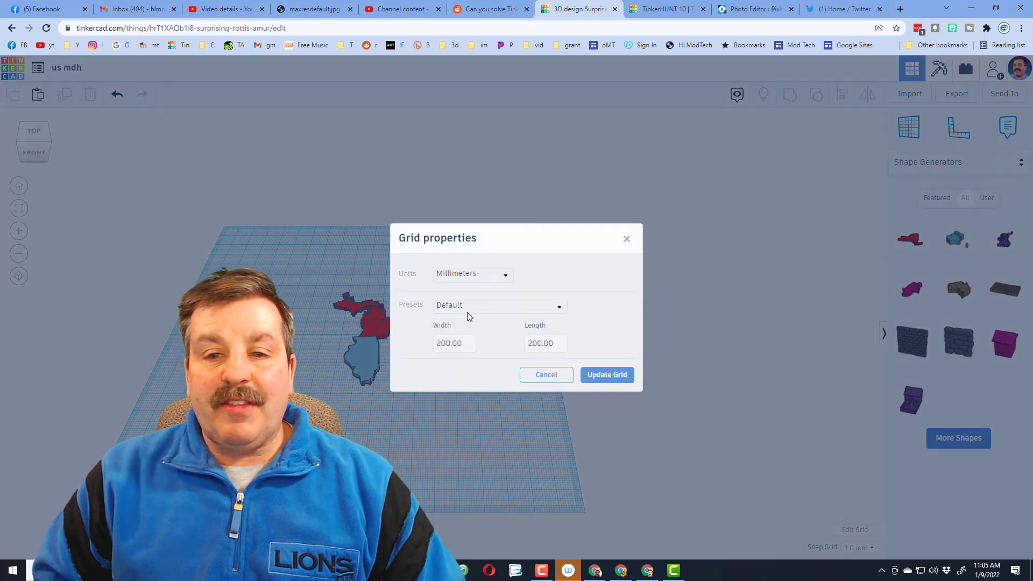
{"action": "left_click", "coordinate": [447, 343]}
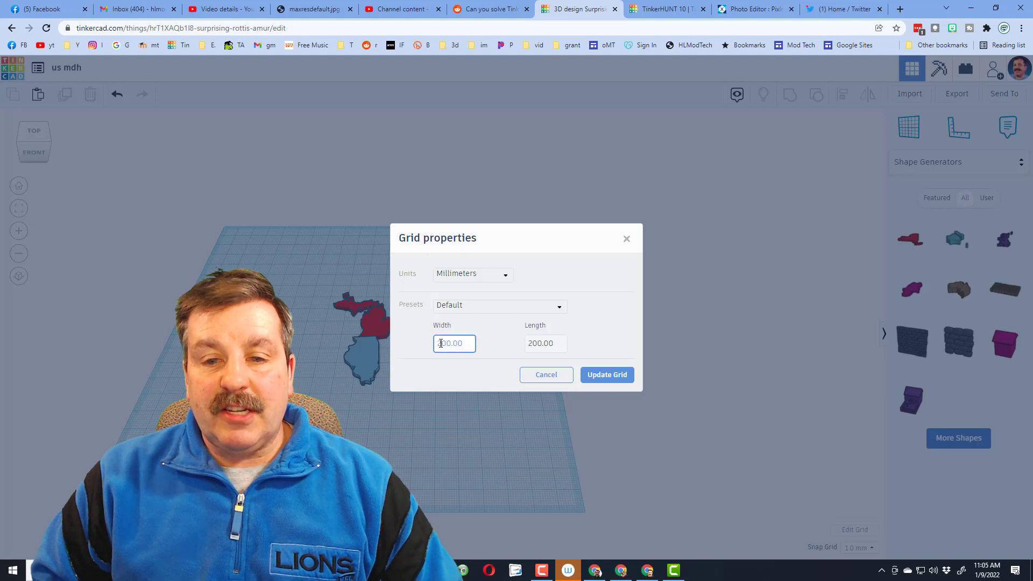
{"action": "key", "text": "BackSpace"}
{"action": "type", "text": "6"}
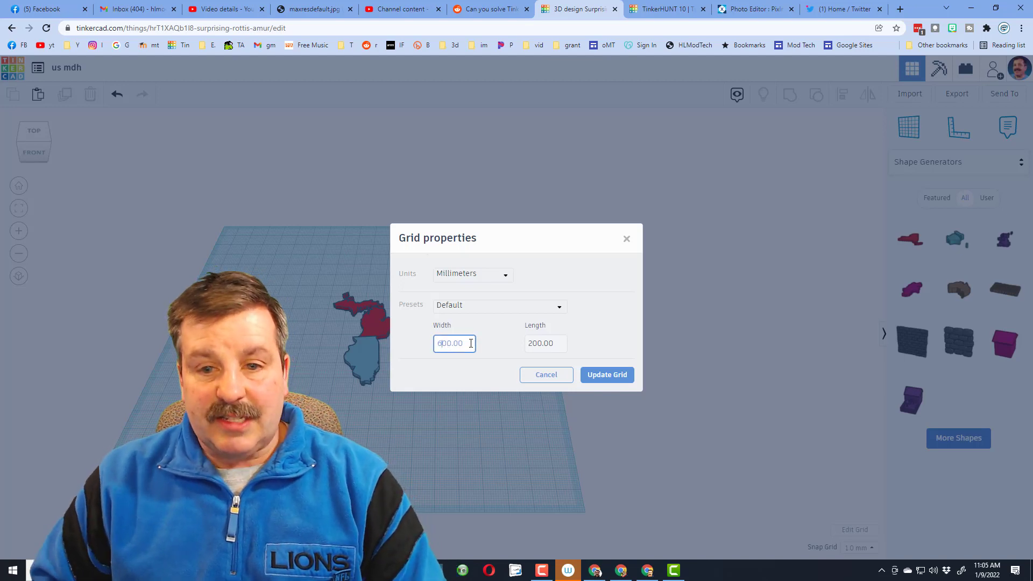
{"action": "left_click", "coordinate": [529, 344]}
{"action": "key", "text": "BackSpace"}
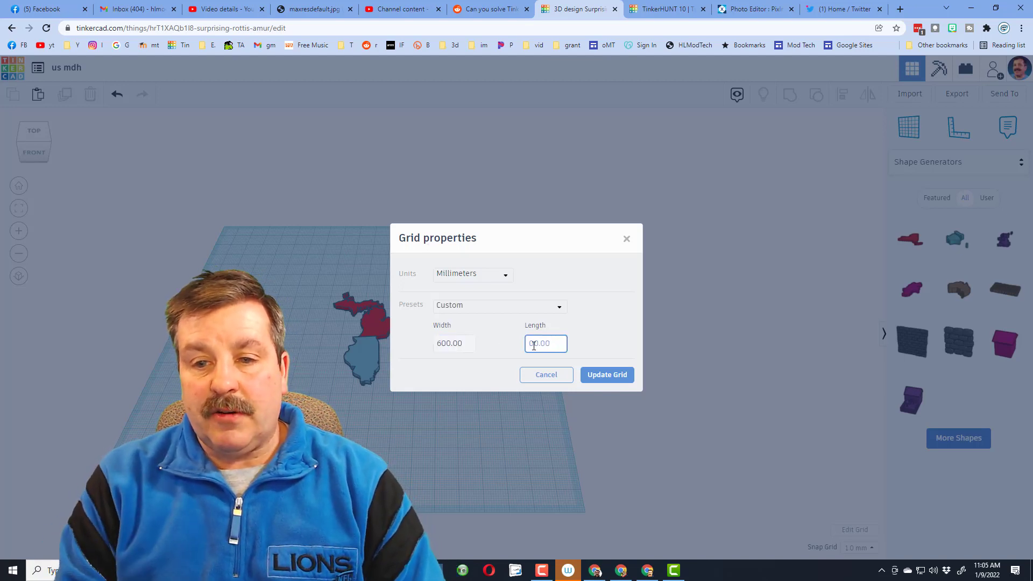
{"action": "type", "text": "6"}
{"action": "left_click", "coordinate": [595, 375]}
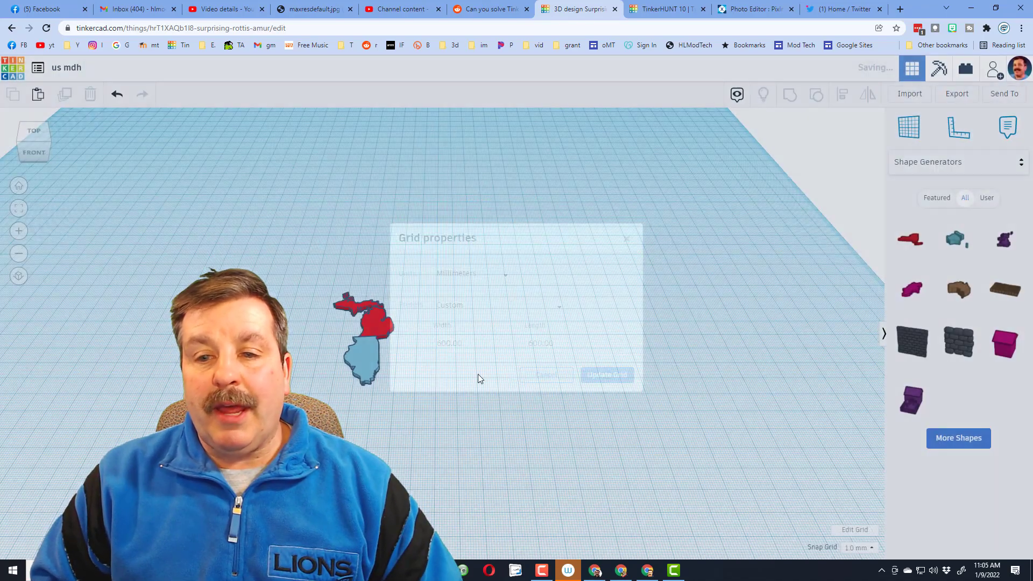
{"action": "scroll", "coordinate": [440, 367], "scroll_direction": "down", "scroll_amount": 3}
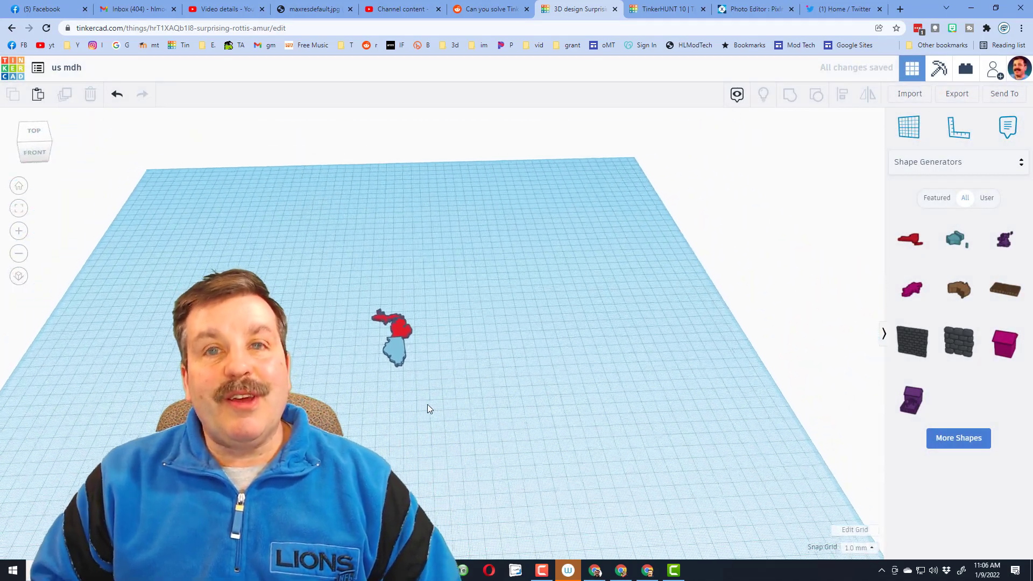
Rotate the view slightly around the workplane
{"action": "right_click_drag", "start_coordinate": [427, 409], "coordinate": [426, 409]}
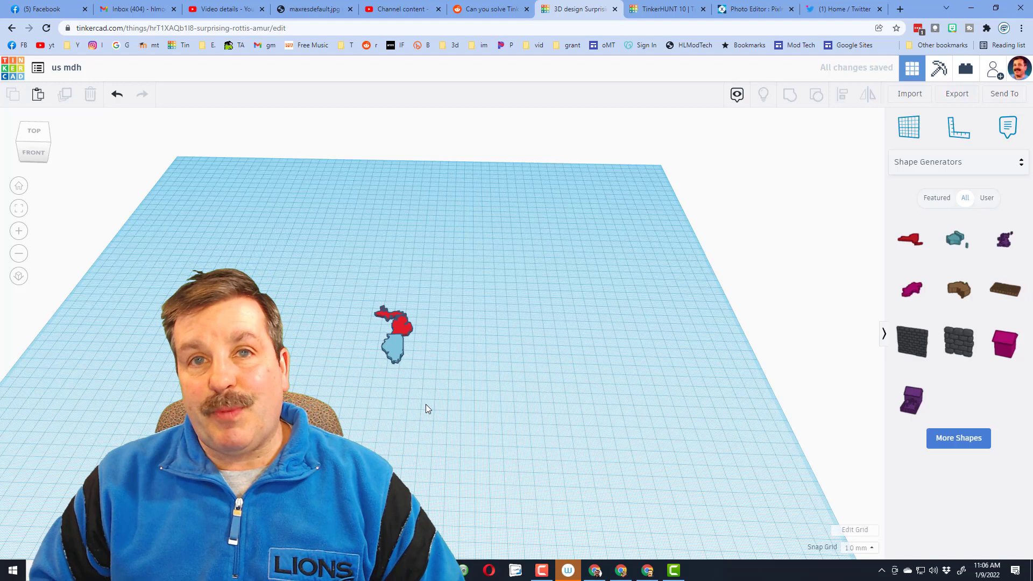